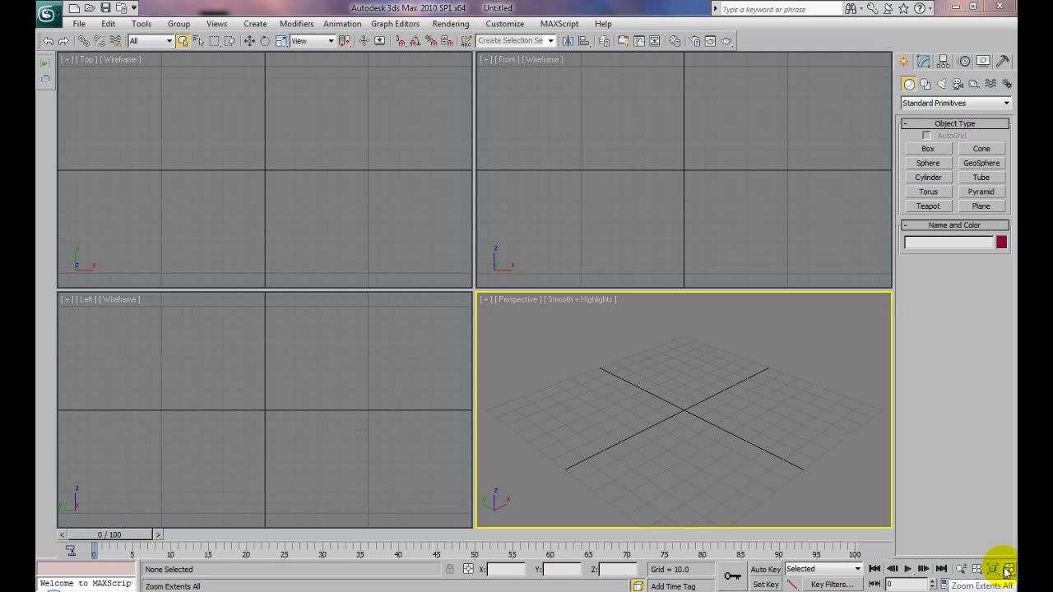
Step: Fit all views, then orbit the perspective view around the grid
{"action": "left_click", "coordinate": [1007, 570]}
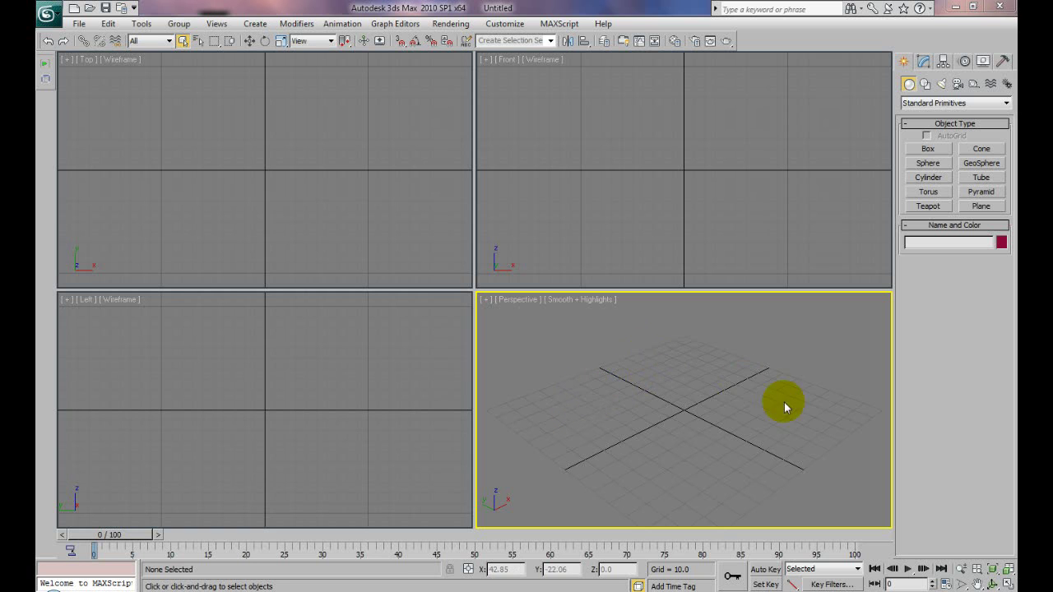
{"action": "left_click", "coordinate": [993, 583]}
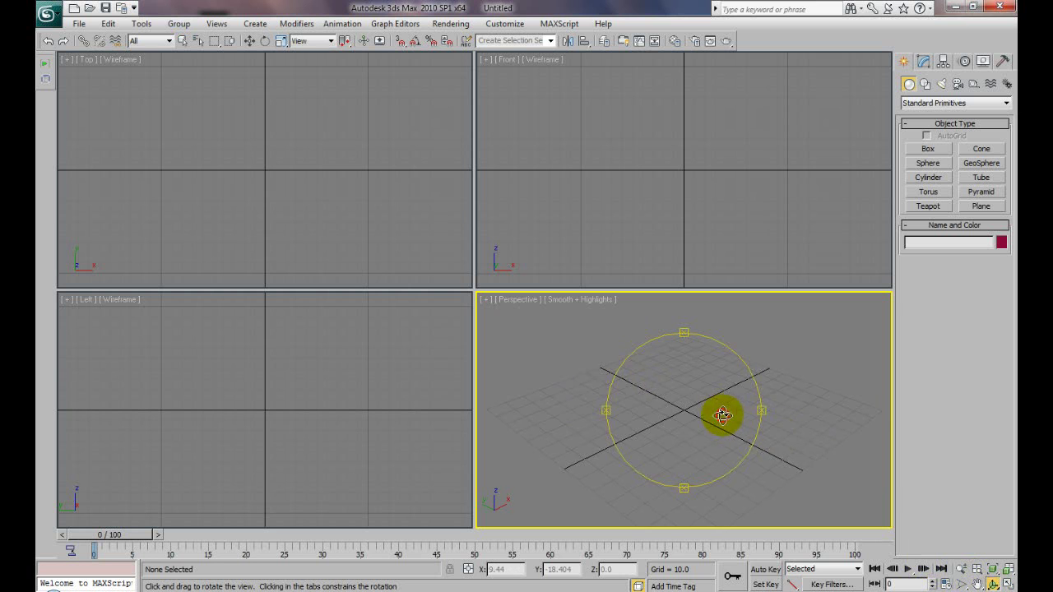
{"action": "left_click_drag", "start_coordinate": [722, 415], "coordinate": [700, 390]}
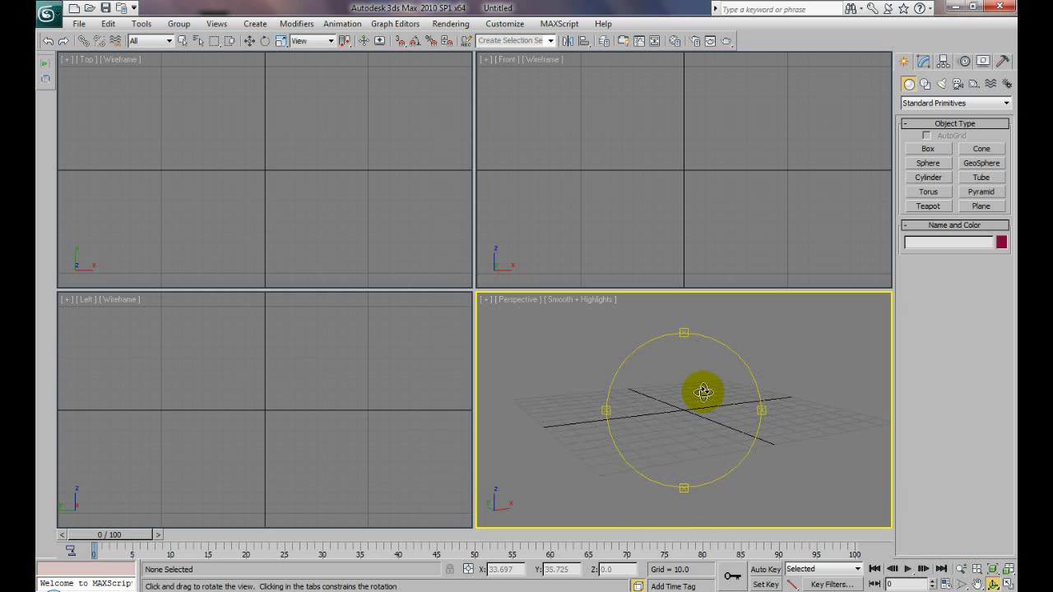
{"action": "left_click_drag", "start_coordinate": [689, 384], "coordinate": [682, 404]}
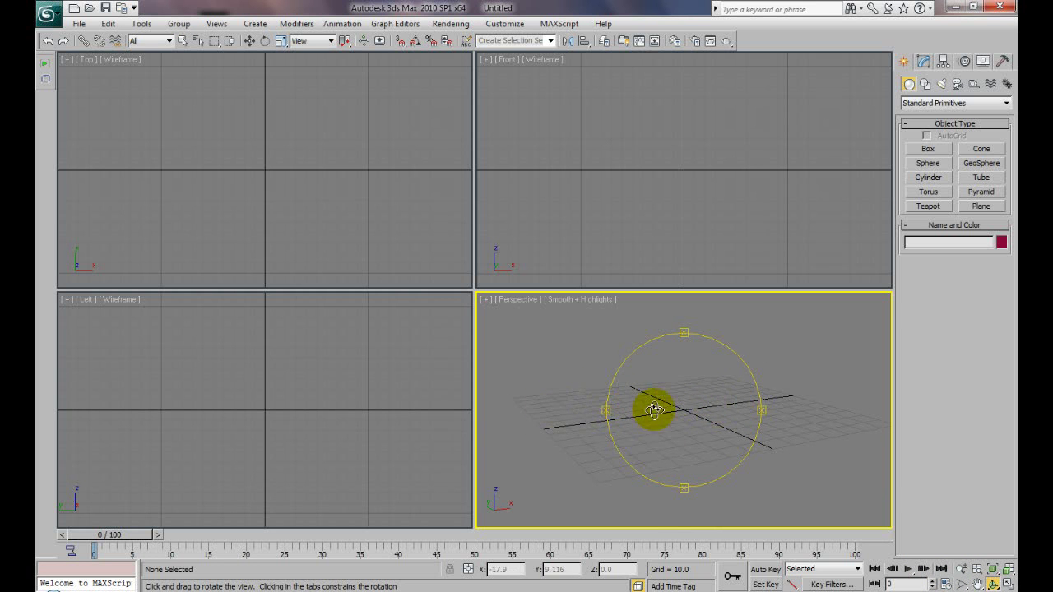
{"action": "left_click_drag", "start_coordinate": [654, 410], "coordinate": [673, 404]}
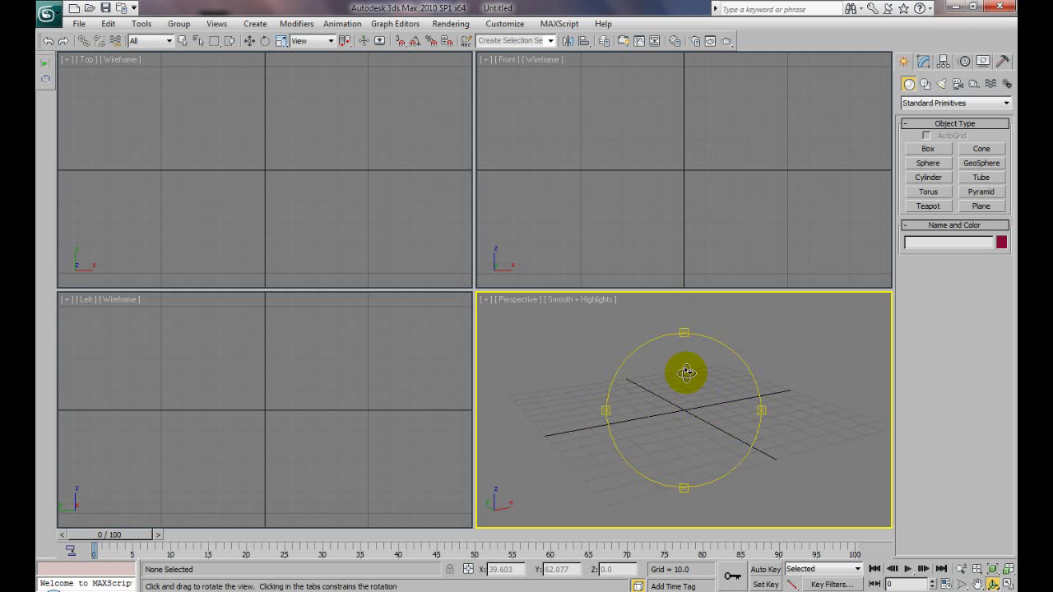
{"action": "left_click_drag", "start_coordinate": [679, 405], "coordinate": [713, 407]}
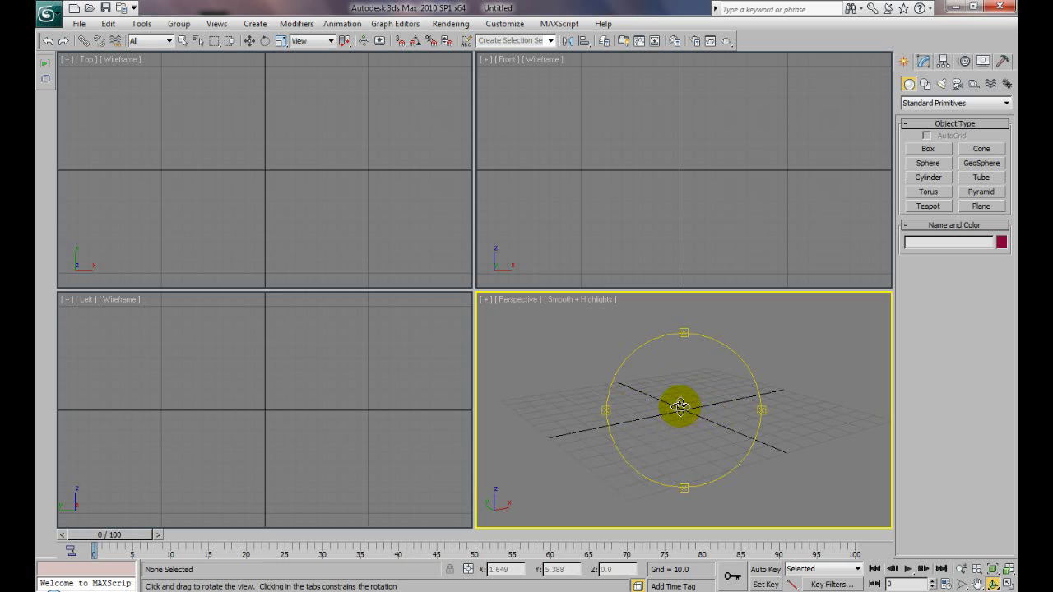
{"action": "mouse_move", "coordinate": [680, 406]}
{"action": "left_mouse_down"}
{"action": "mouse_move", "coordinate": [696, 423]}
{"action": "mouse_move", "coordinate": [666, 399]}
{"action": "mouse_move", "coordinate": [690, 406]}
{"action": "left_mouse_up"}
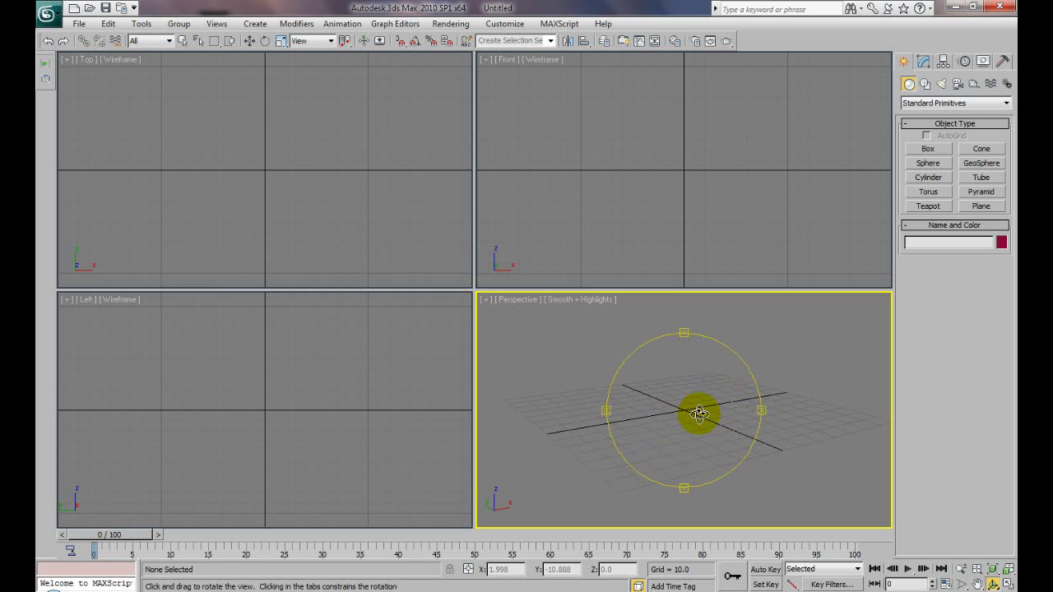
{"action": "left_click_drag", "start_coordinate": [689, 414], "coordinate": [682, 413]}
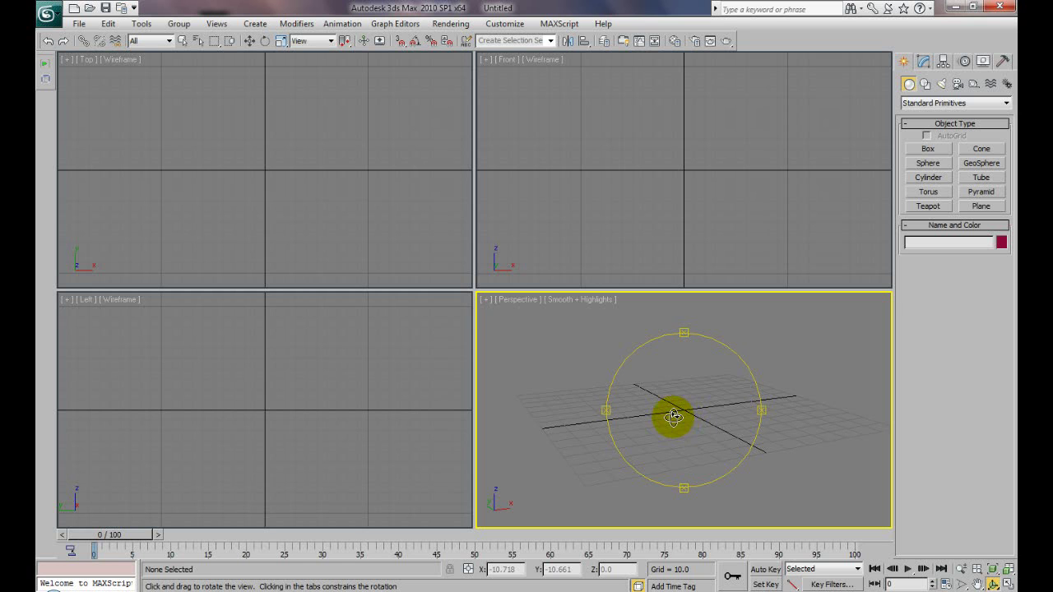
{"action": "left_click_drag", "start_coordinate": [672, 418], "coordinate": [665, 444]}
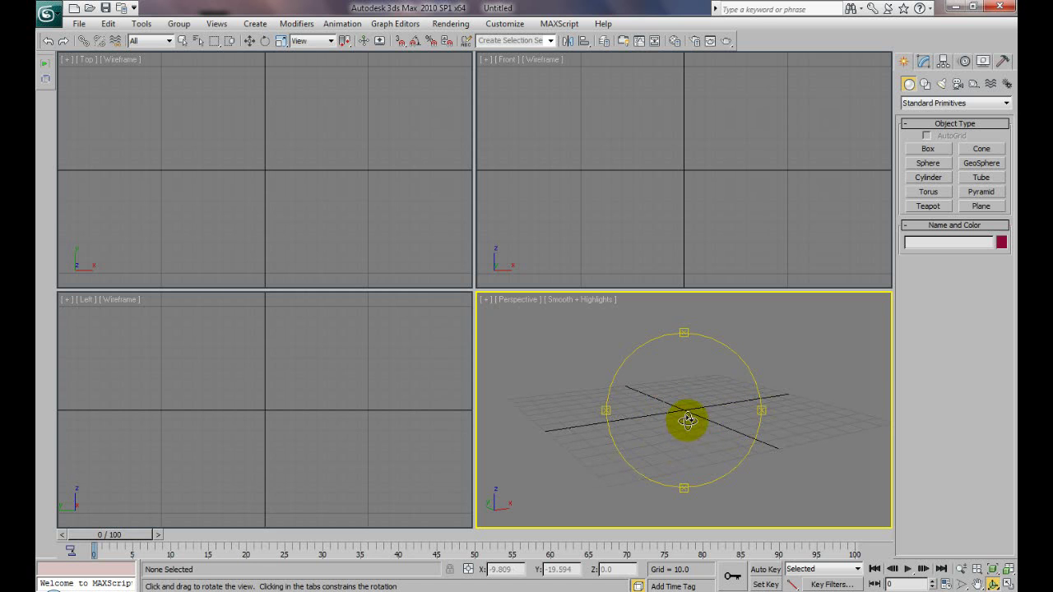
{"action": "mouse_move", "coordinate": [688, 411]}
{"action": "left_mouse_down"}
{"action": "mouse_move", "coordinate": [675, 419]}
{"action": "mouse_move", "coordinate": [691, 410]}
{"action": "mouse_move", "coordinate": [702, 357]}
{"action": "mouse_move", "coordinate": [689, 461]}
{"action": "mouse_move", "coordinate": [700, 413]}
{"action": "left_mouse_up"}
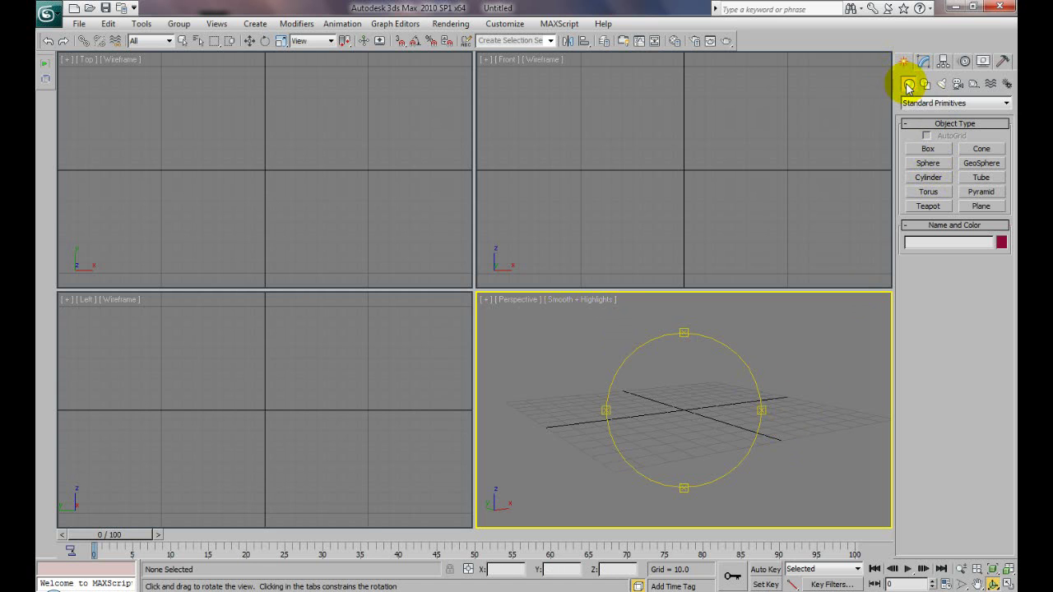
Step: Draw a FumeFX container at scene centre, roughly 84 x 88 x 52
{"action": "left_click", "coordinate": [928, 102]}
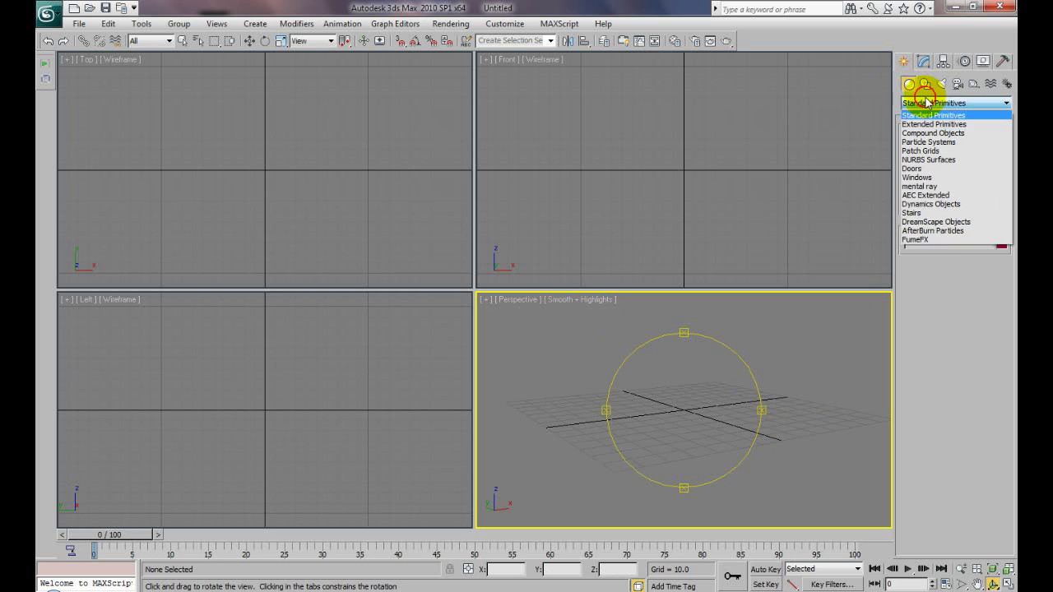
{"action": "left_click", "coordinate": [940, 240]}
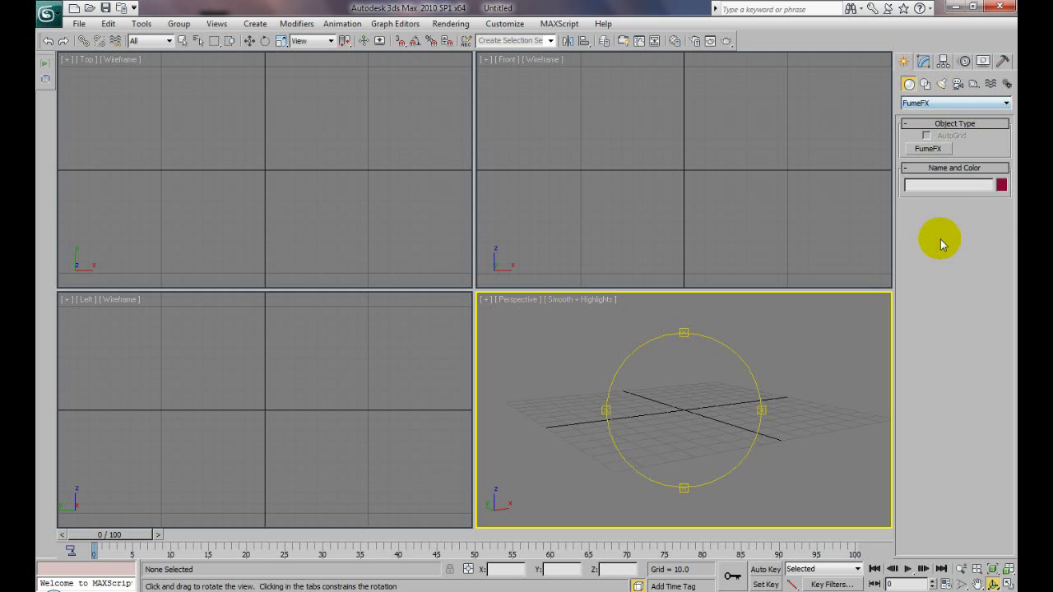
{"action": "left_click", "coordinate": [928, 149]}
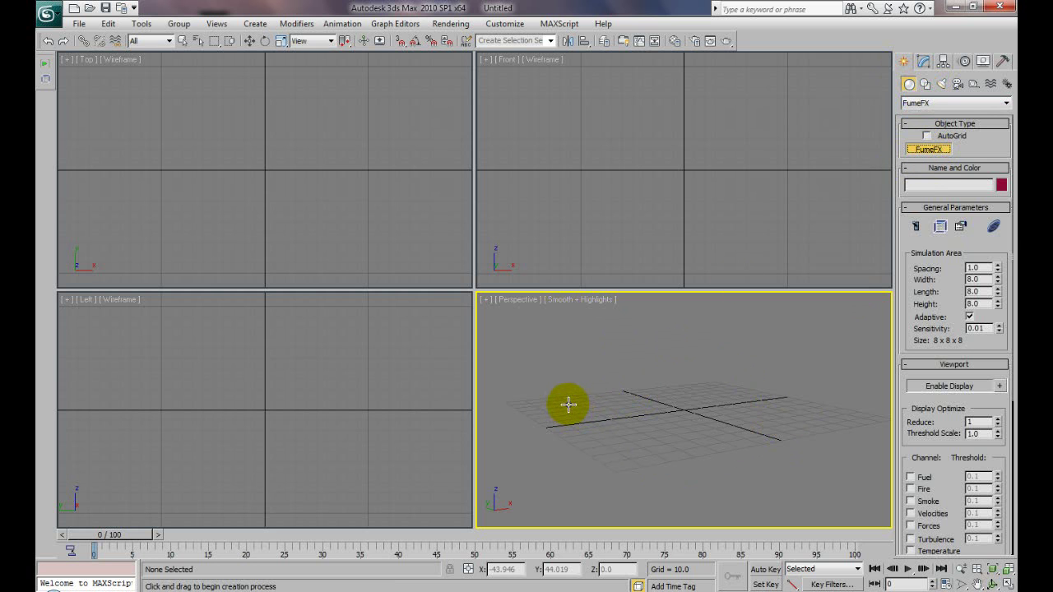
{"action": "left_click_drag", "start_coordinate": [568, 404], "coordinate": [804, 415]}
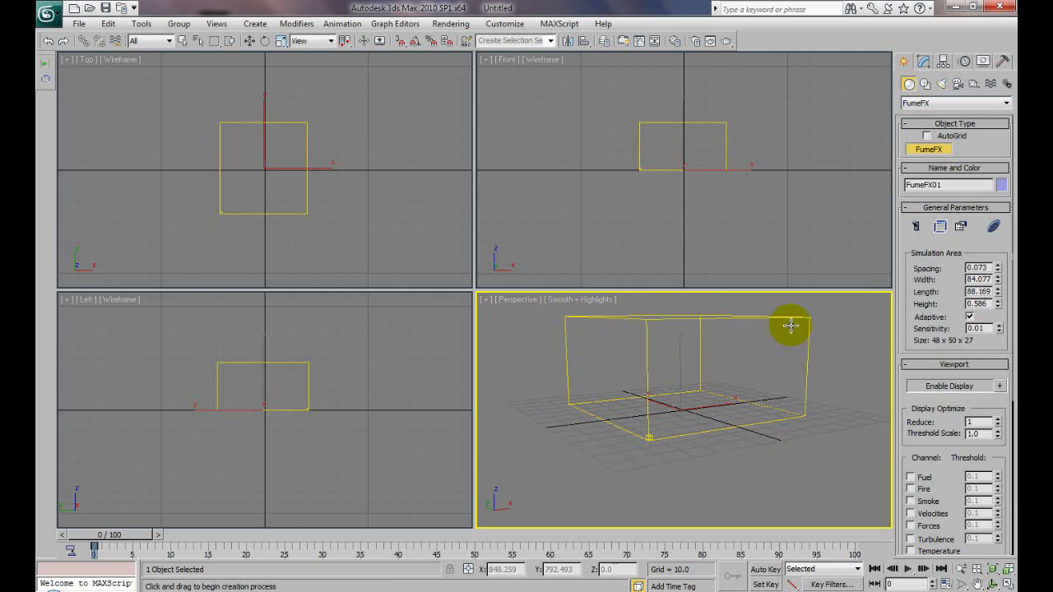
{"action": "left_click", "coordinate": [793, 319]}
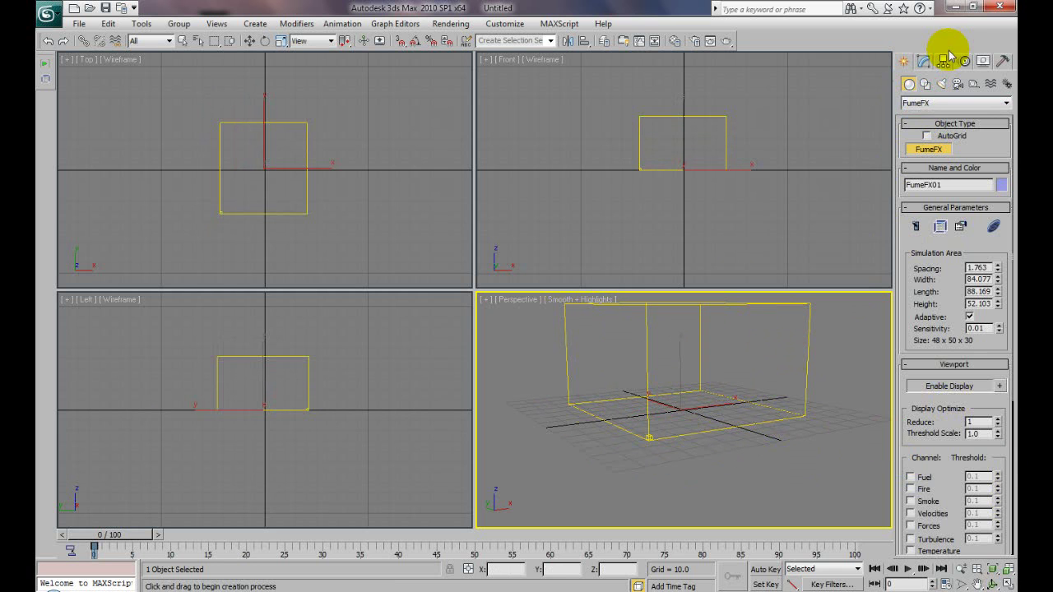
Step: Set FumeFX01's width and length to 80 in the Modify panel
{"action": "left_click", "coordinate": [925, 61]}
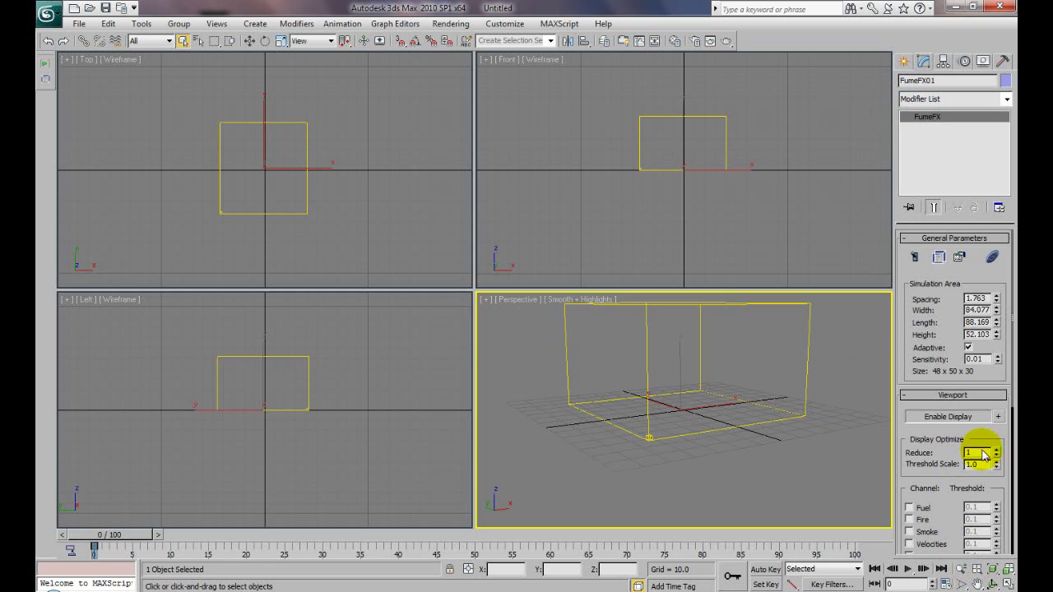
{"action": "double_click", "coordinate": [983, 310]}
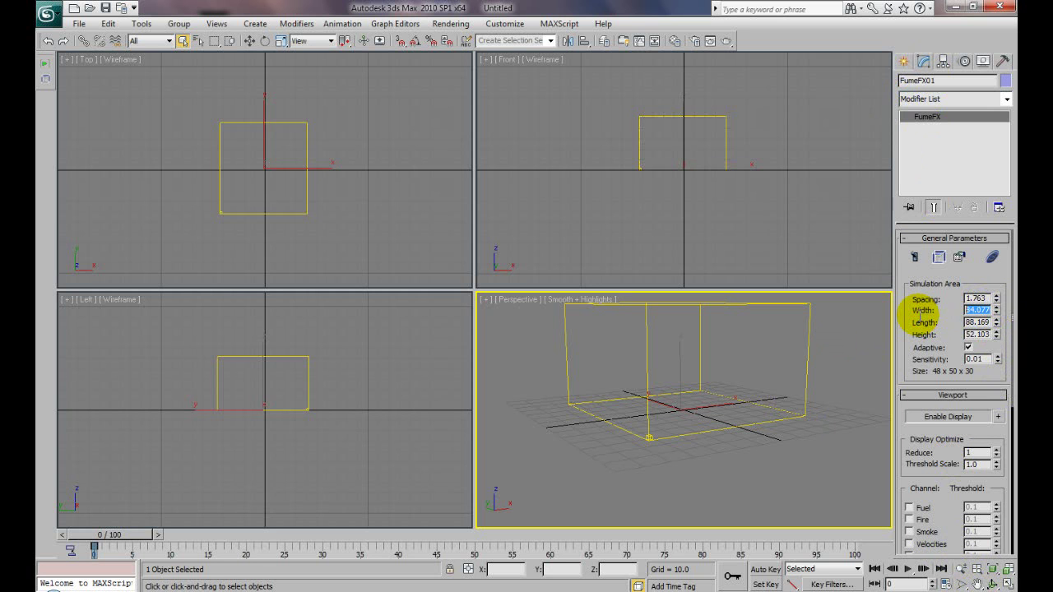
{"action": "type", "text": "80"}
{"action": "key", "text": "Tab"}
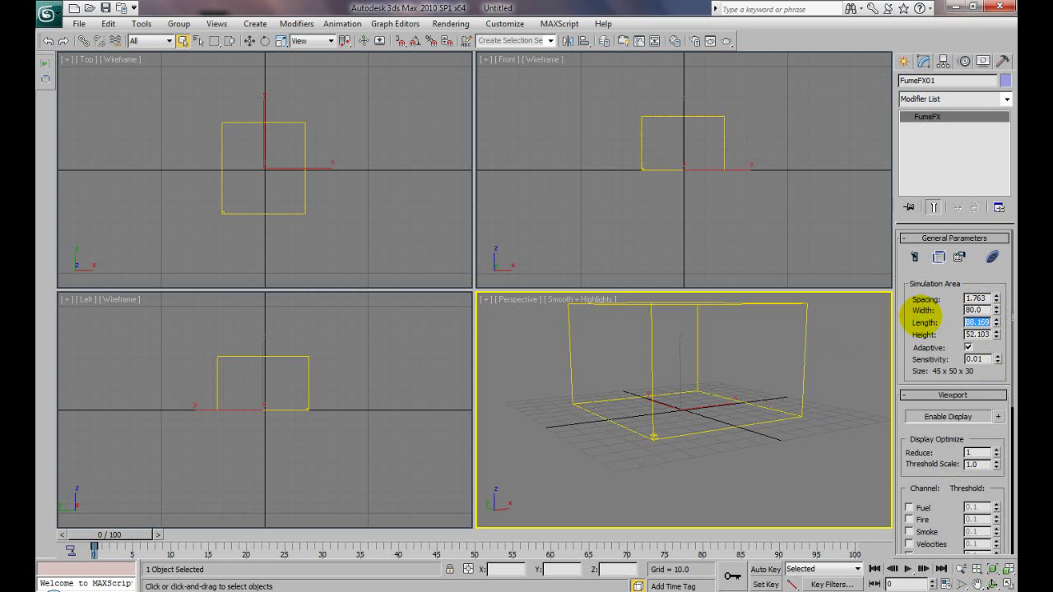
{"action": "type", "text": "80"}
{"action": "key", "text": "Tab"}
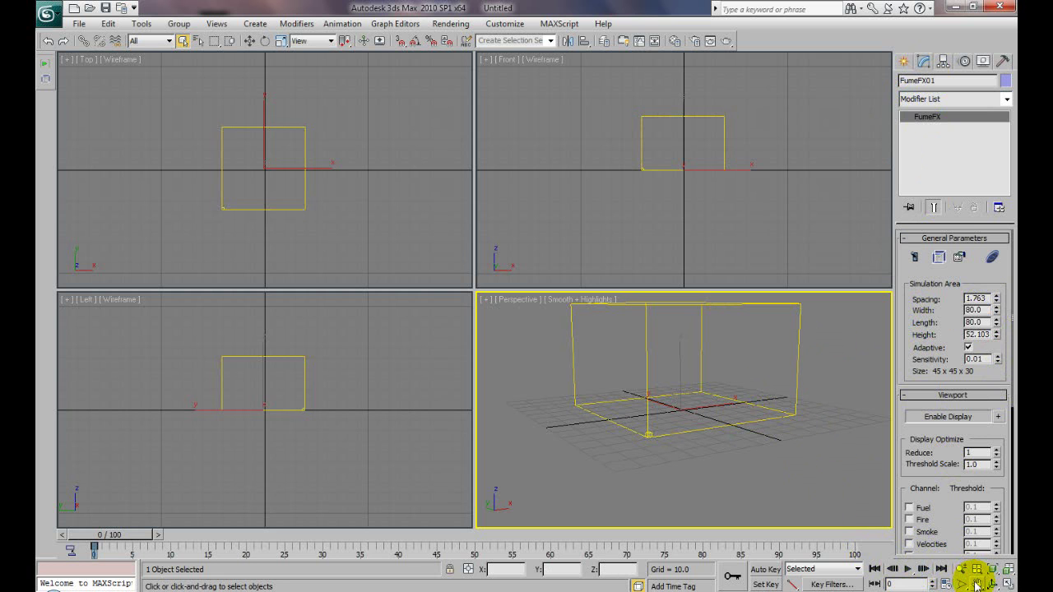
Step: Set the container height to 130 and pan the view to reframe it
{"action": "left_click", "coordinate": [976, 584]}
{"action": "left_click_drag", "start_coordinate": [799, 411], "coordinate": [756, 423]}
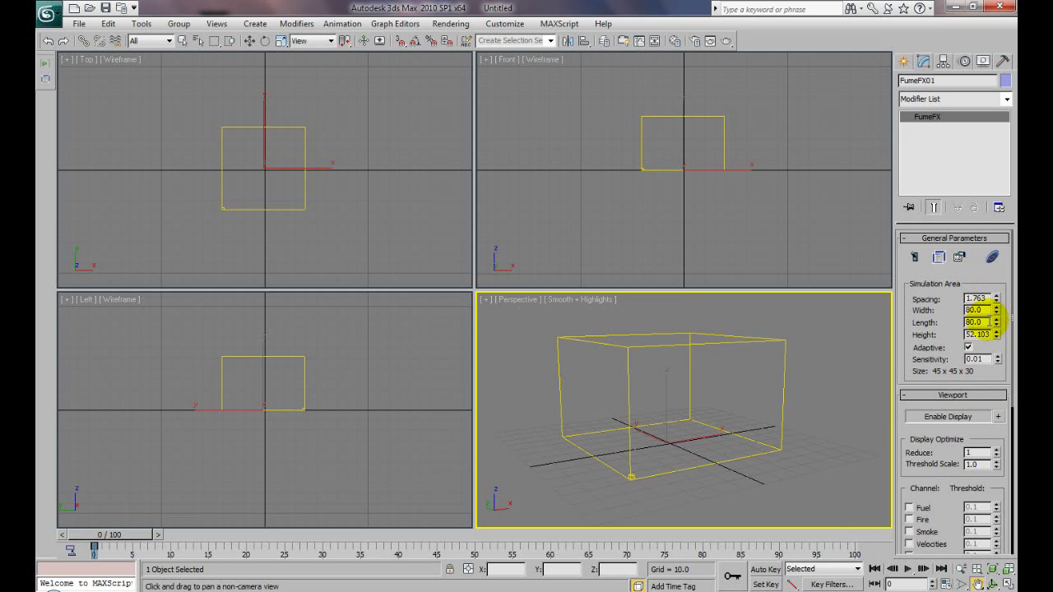
{"action": "left_click_drag", "start_coordinate": [990, 333], "coordinate": [990, 333]}
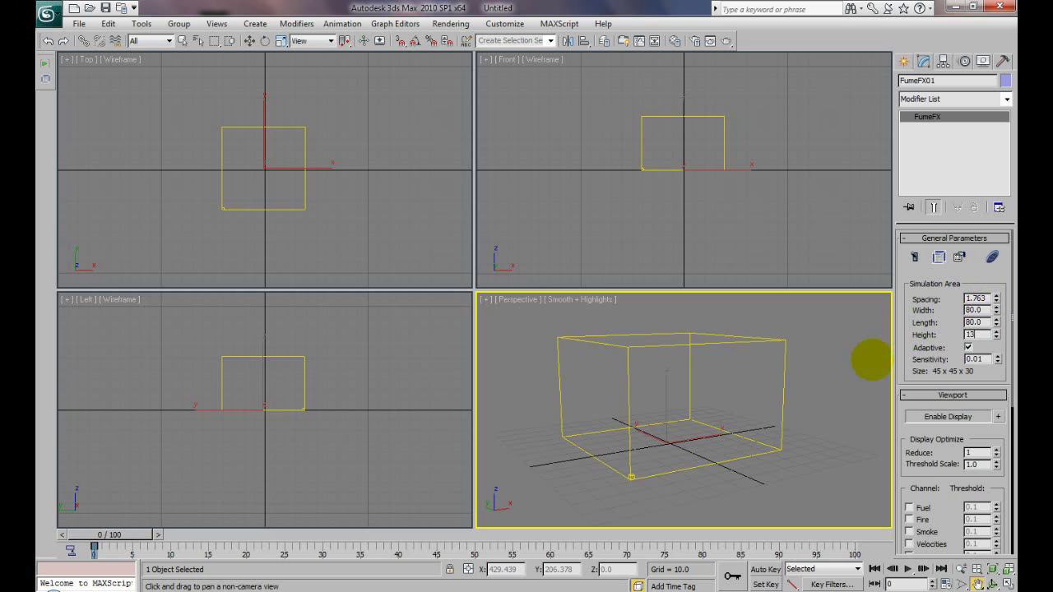
{"action": "key", "text": "Return"}
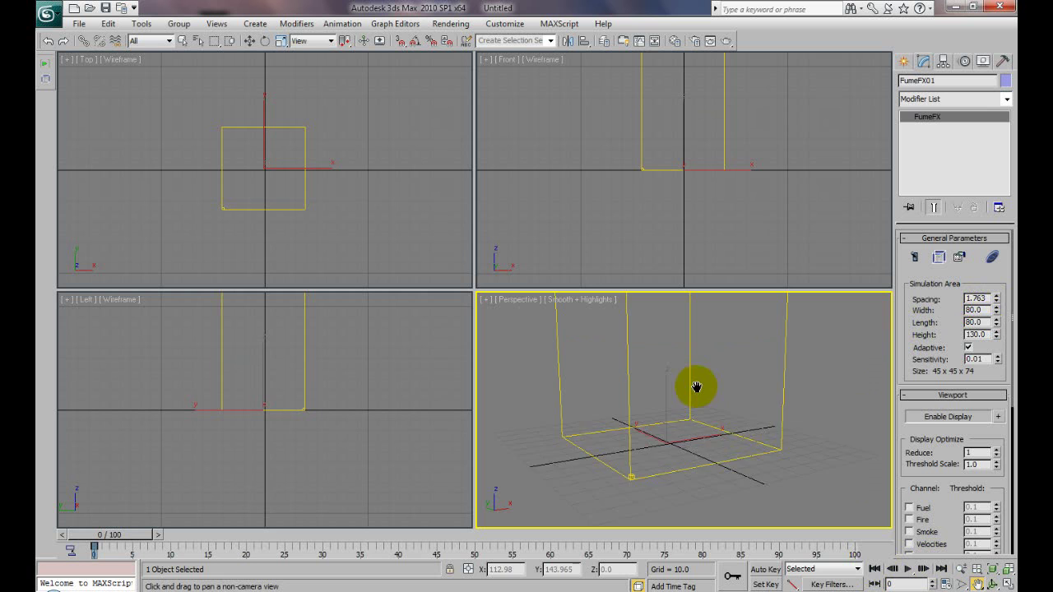
{"action": "left_click_drag", "start_coordinate": [698, 388], "coordinate": [712, 406]}
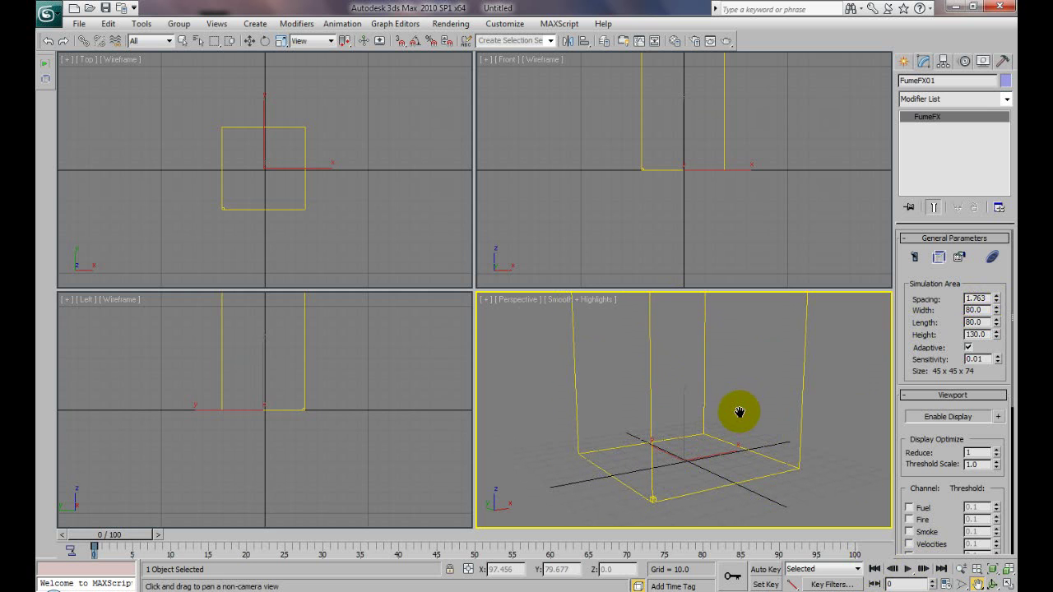
{"action": "left_click_drag", "start_coordinate": [739, 412], "coordinate": [725, 430]}
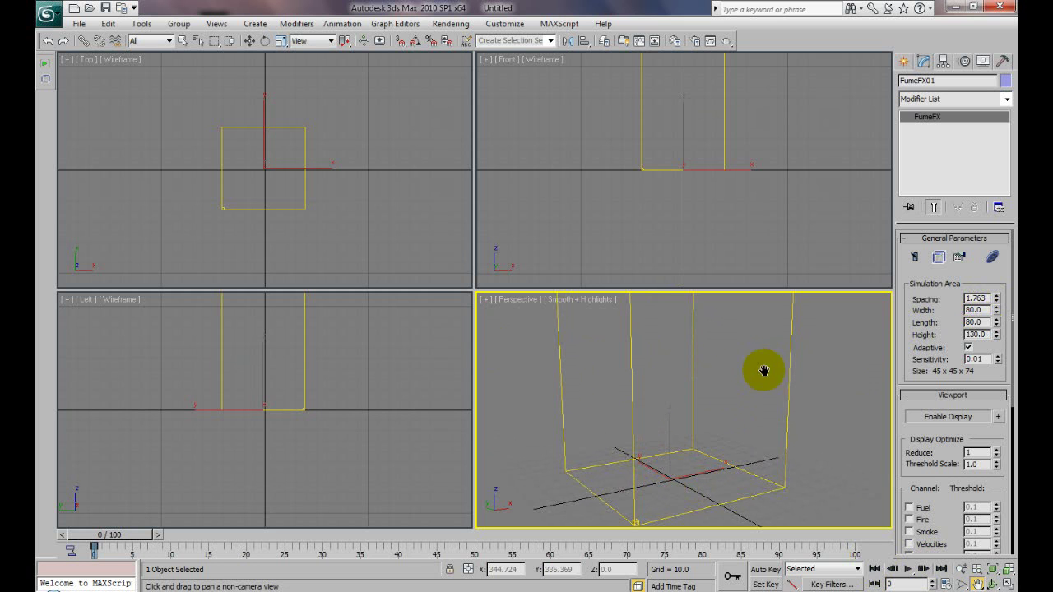
{"action": "left_click_drag", "start_coordinate": [687, 452], "coordinate": [699, 439]}
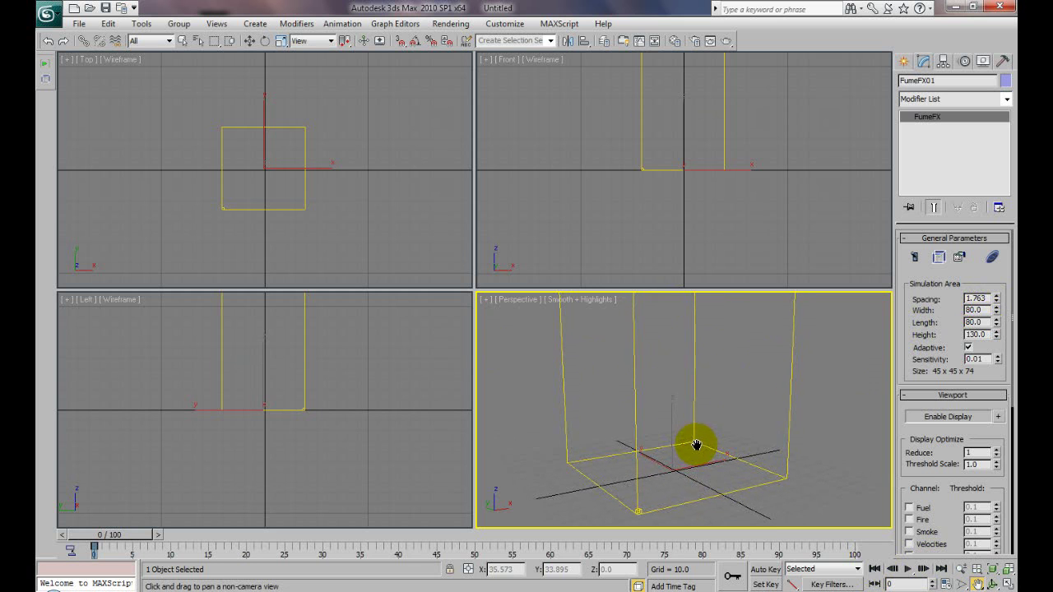
Step: Arc-rotate the perspective view around the 80×80×130 FumeFX01 box from several angles
{"action": "left_click", "coordinate": [993, 584]}
{"action": "left_click_drag", "start_coordinate": [694, 395], "coordinate": [731, 406]}
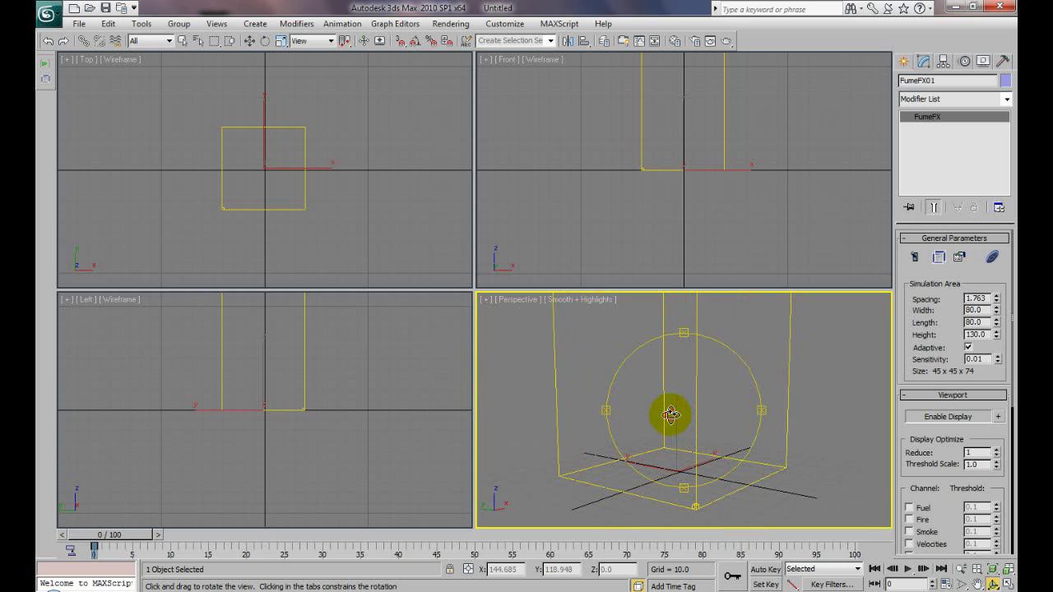
{"action": "left_click_drag", "start_coordinate": [670, 415], "coordinate": [644, 415]}
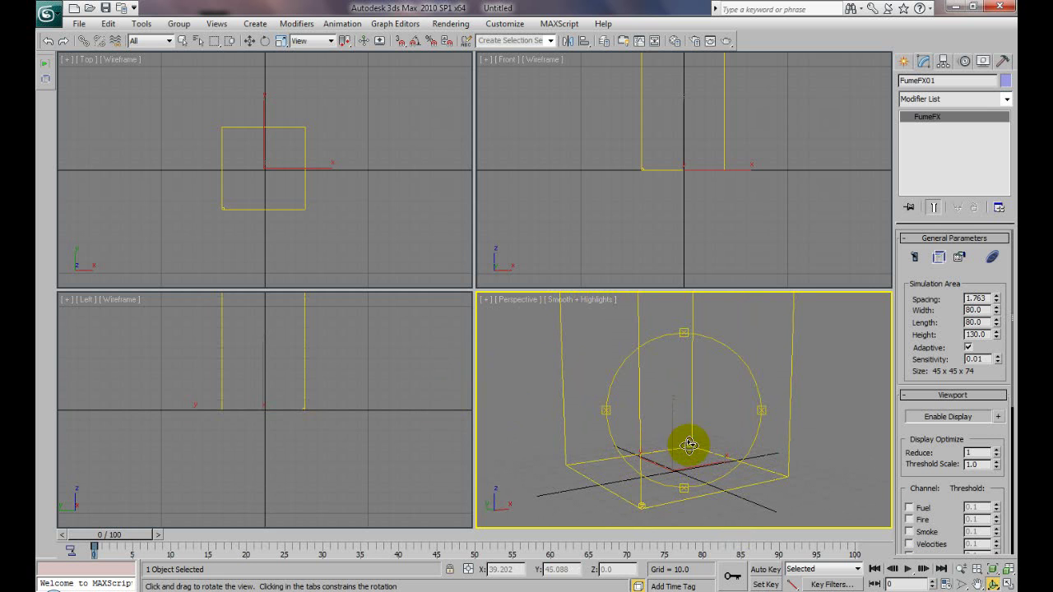
{"action": "left_click_drag", "start_coordinate": [664, 450], "coordinate": [584, 411]}
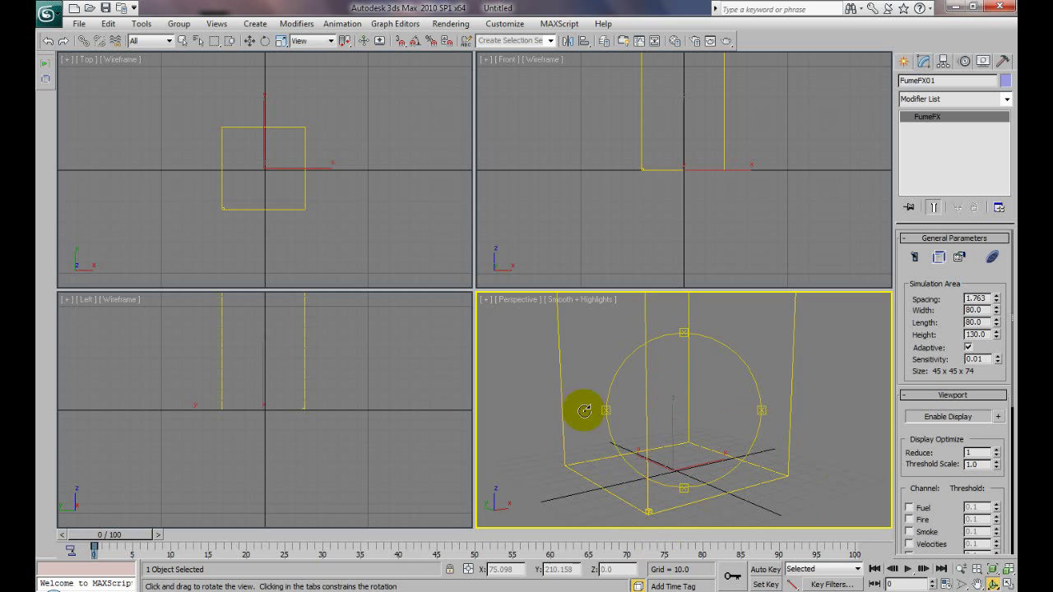
{"action": "left_click_drag", "start_coordinate": [687, 426], "coordinate": [690, 431]}
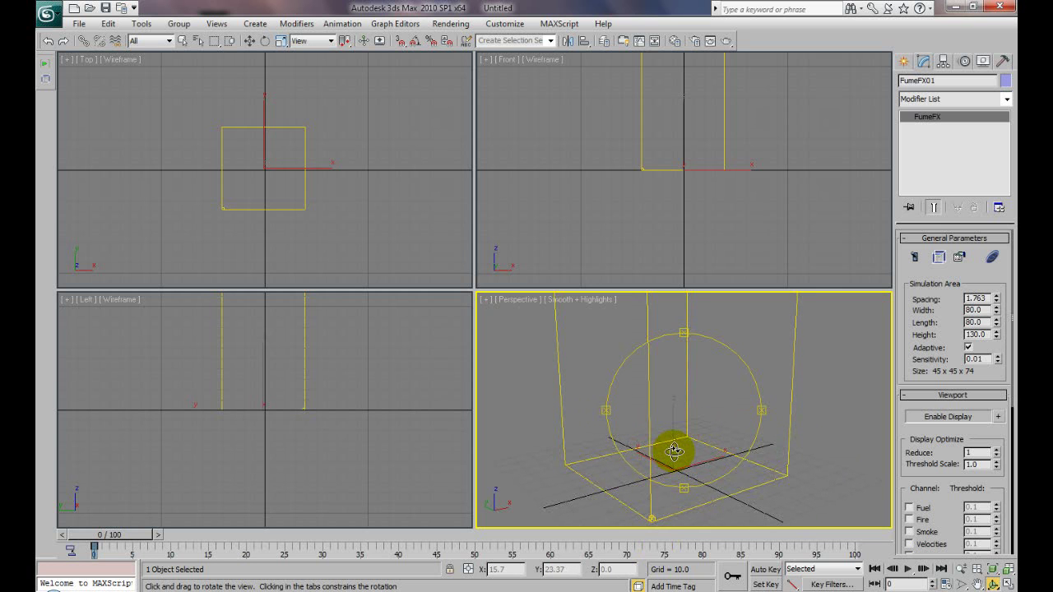
{"action": "mouse_move", "coordinate": [683, 400]}
{"action": "left_mouse_down"}
{"action": "mouse_move", "coordinate": [661, 411]}
{"action": "mouse_move", "coordinate": [675, 395]}
{"action": "mouse_move", "coordinate": [688, 406]}
{"action": "mouse_move", "coordinate": [672, 410]}
{"action": "left_mouse_up"}
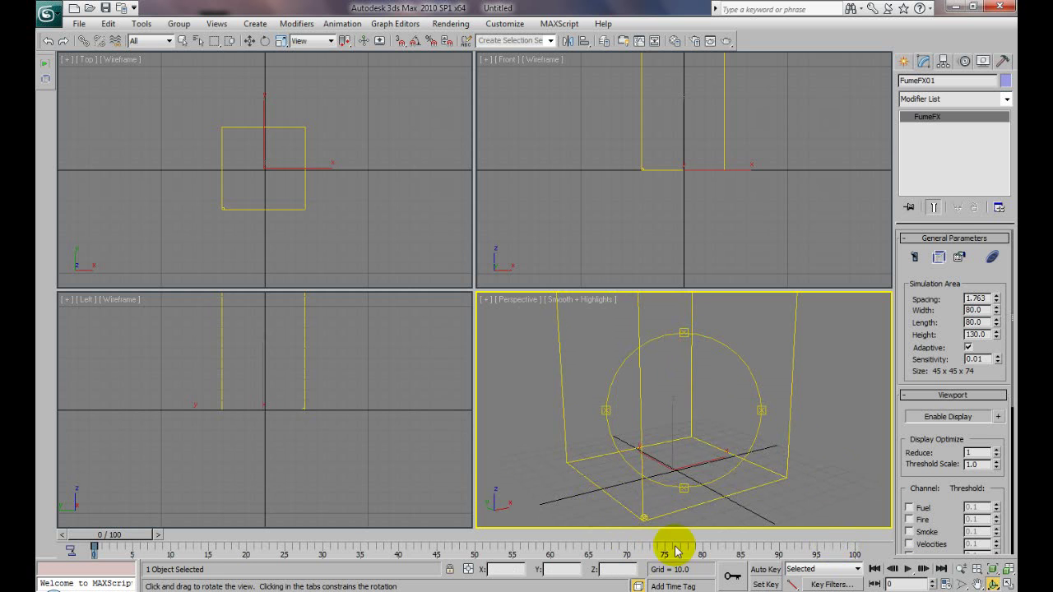
{"action": "mouse_move", "coordinate": [679, 454]}
{"action": "left_mouse_down"}
{"action": "mouse_move", "coordinate": [611, 447]}
{"action": "mouse_move", "coordinate": [712, 441]}
{"action": "mouse_move", "coordinate": [689, 451]}
{"action": "left_mouse_up"}
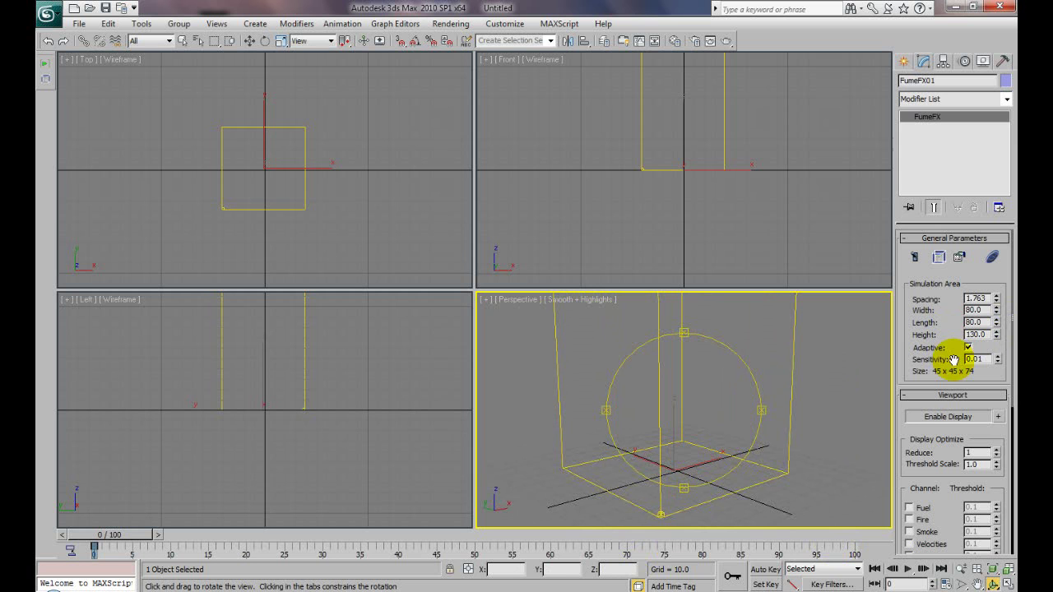
{"action": "mouse_move", "coordinate": [711, 410]}
{"action": "left_mouse_down"}
{"action": "mouse_move", "coordinate": [698, 414]}
{"action": "mouse_move", "coordinate": [700, 402]}
{"action": "left_mouse_up"}
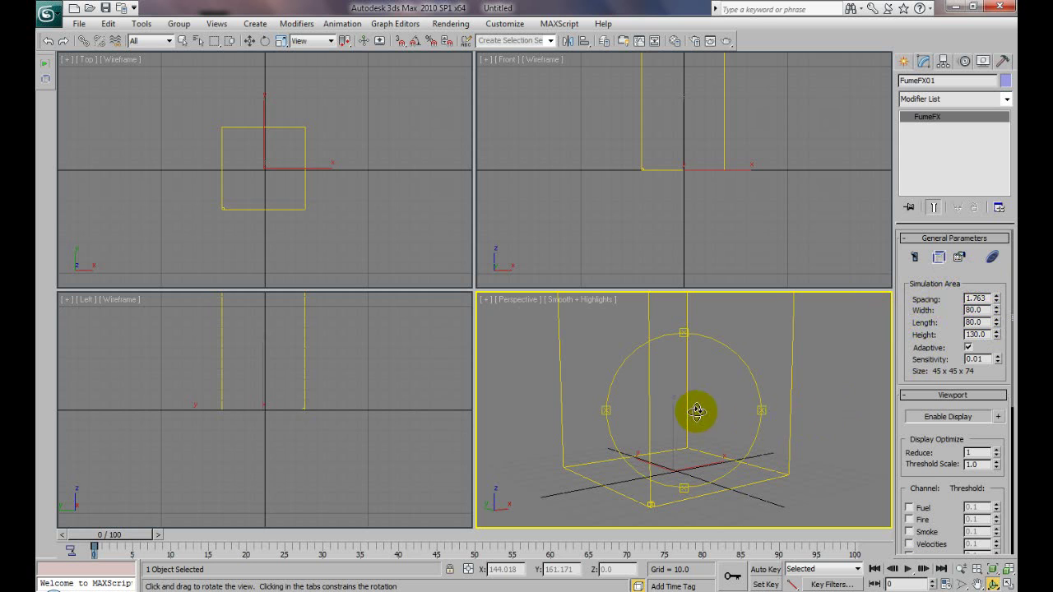
{"action": "left_click_drag", "start_coordinate": [699, 412], "coordinate": [698, 417]}
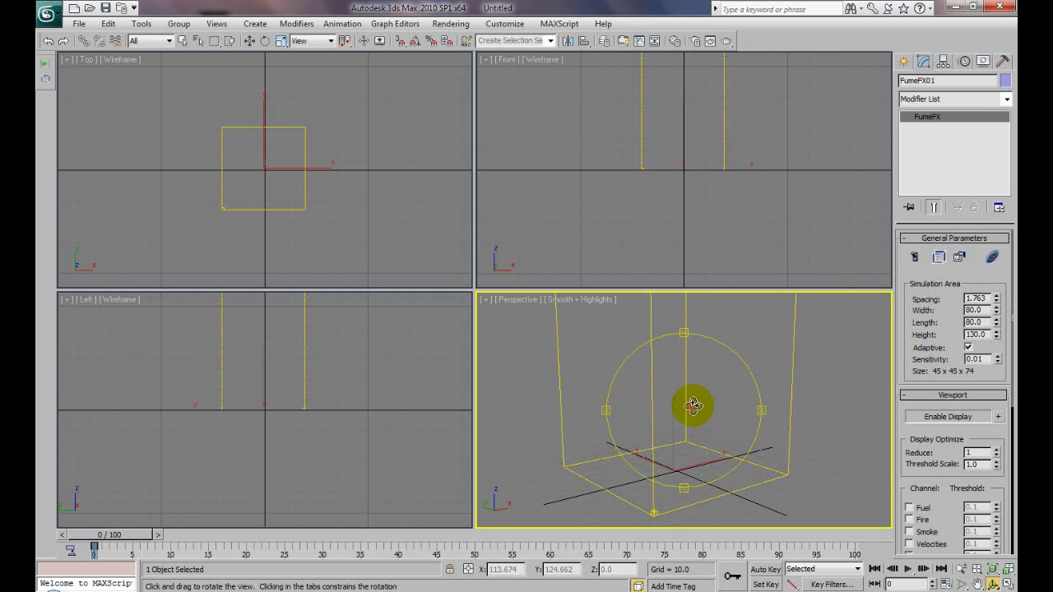
{"action": "left_click_drag", "start_coordinate": [692, 404], "coordinate": [681, 406]}
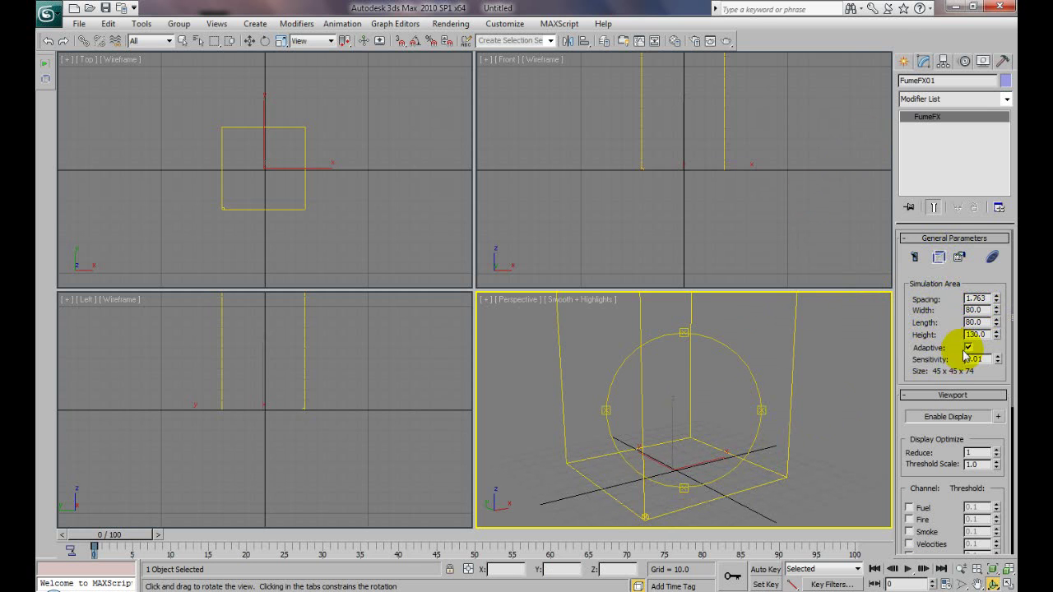
Step: Create a FumeFX Simple Source helper with radius about 10 inside the container
{"action": "left_click", "coordinate": [905, 62]}
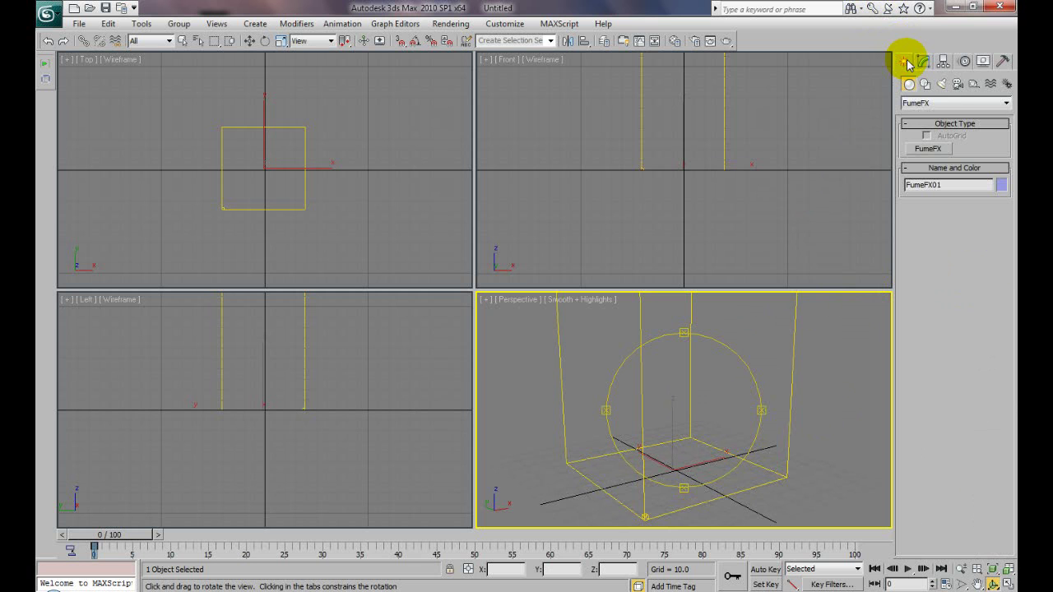
{"action": "left_click", "coordinate": [974, 85]}
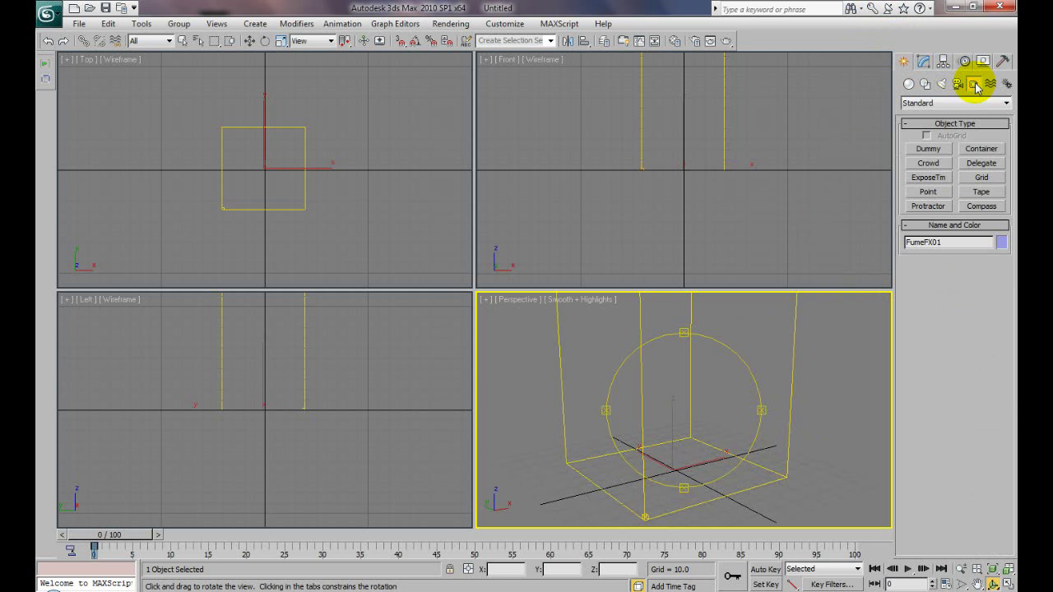
{"action": "left_click", "coordinate": [966, 103]}
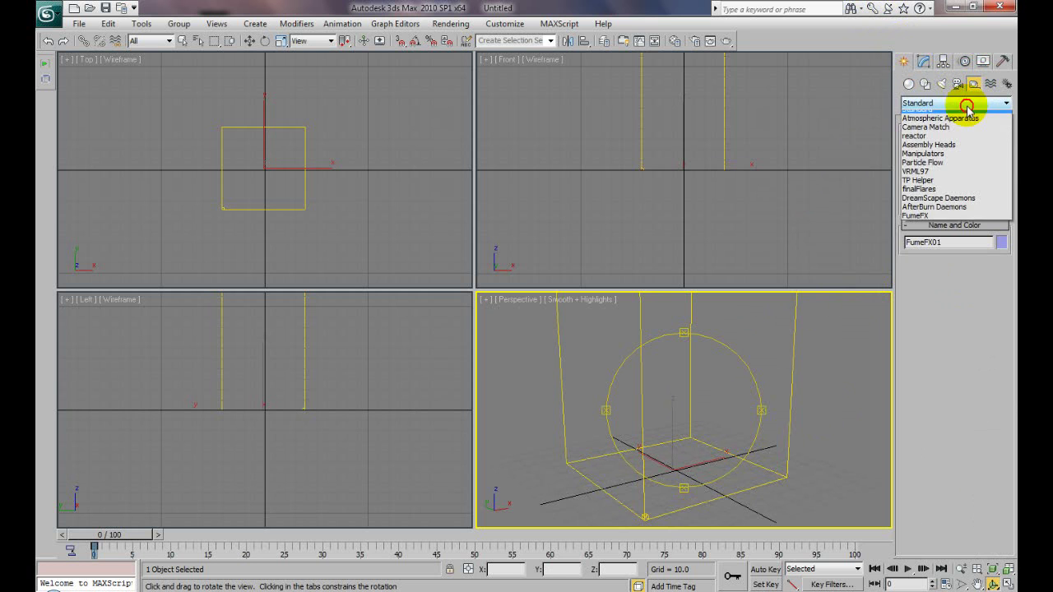
{"action": "left_click", "coordinate": [944, 223]}
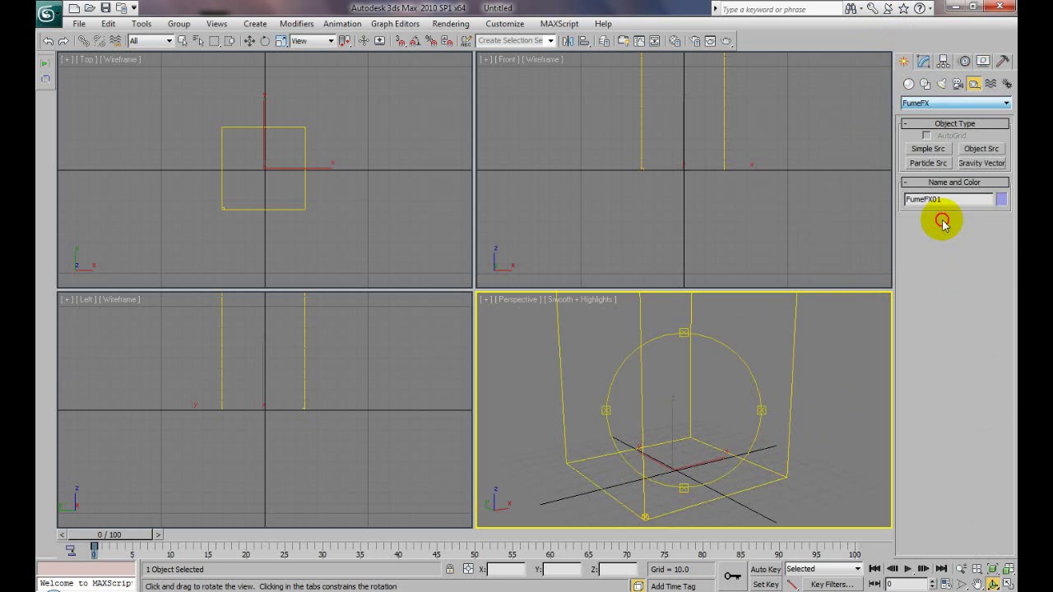
{"action": "left_click", "coordinate": [932, 153]}
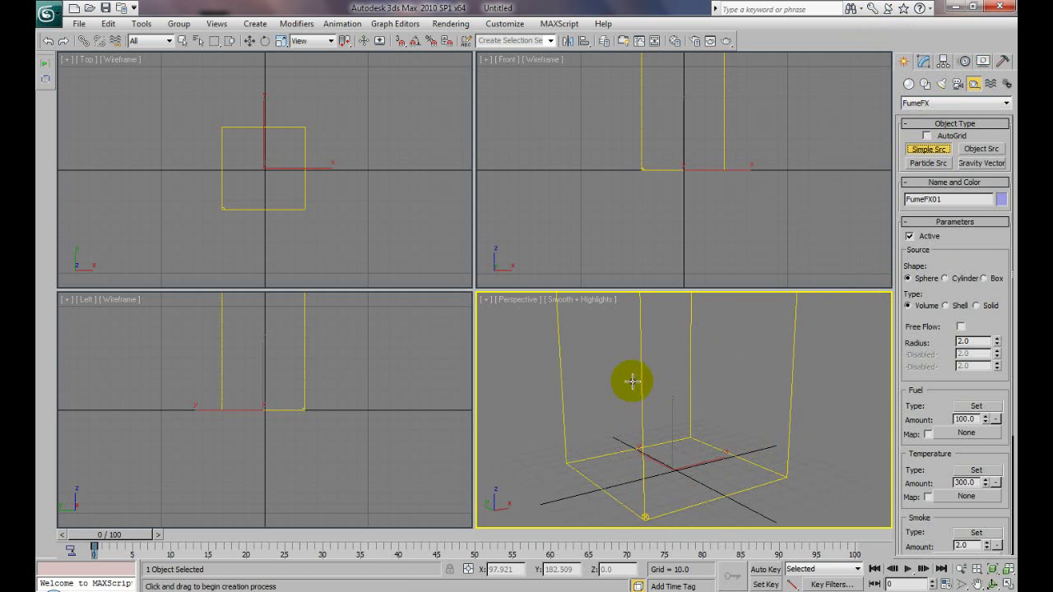
{"action": "left_click", "coordinate": [684, 476]}
{"action": "left_click_drag", "start_coordinate": [685, 475], "coordinate": [675, 471]}
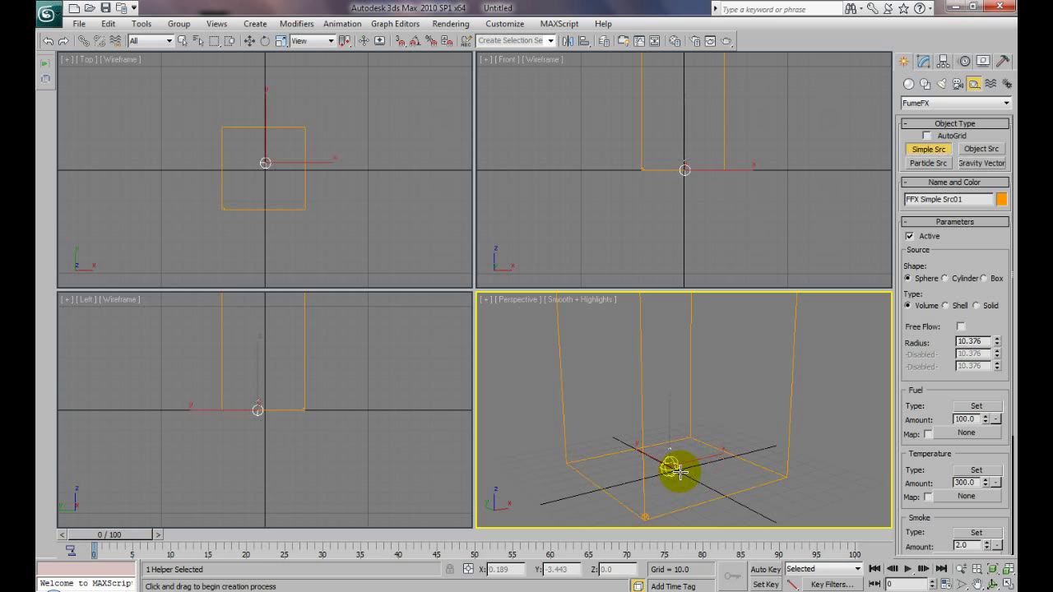
{"action": "left_click_drag", "start_coordinate": [679, 470], "coordinate": [680, 471]}
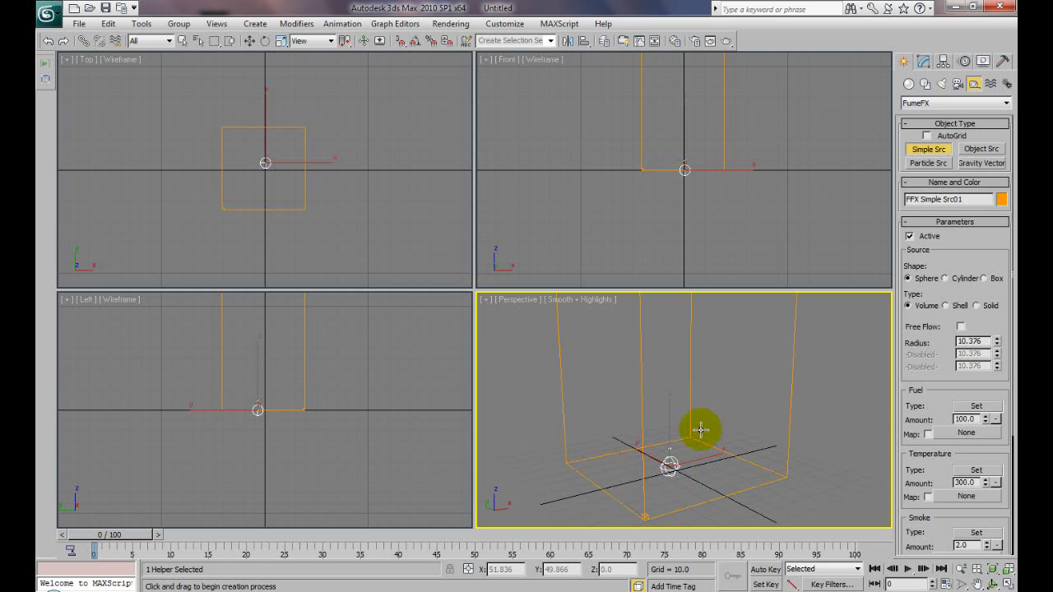
Step: Move the simple source to the container's base centre in the Left view
{"action": "left_click", "coordinate": [250, 41]}
{"action": "left_click", "coordinate": [265, 383]}
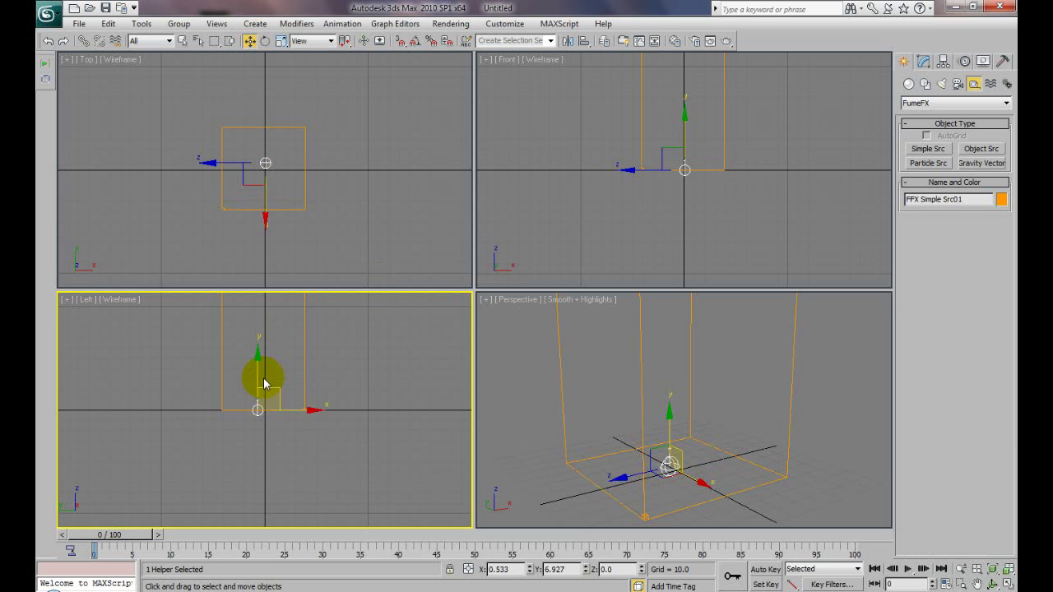
{"action": "left_click_drag", "start_coordinate": [260, 379], "coordinate": [298, 406]}
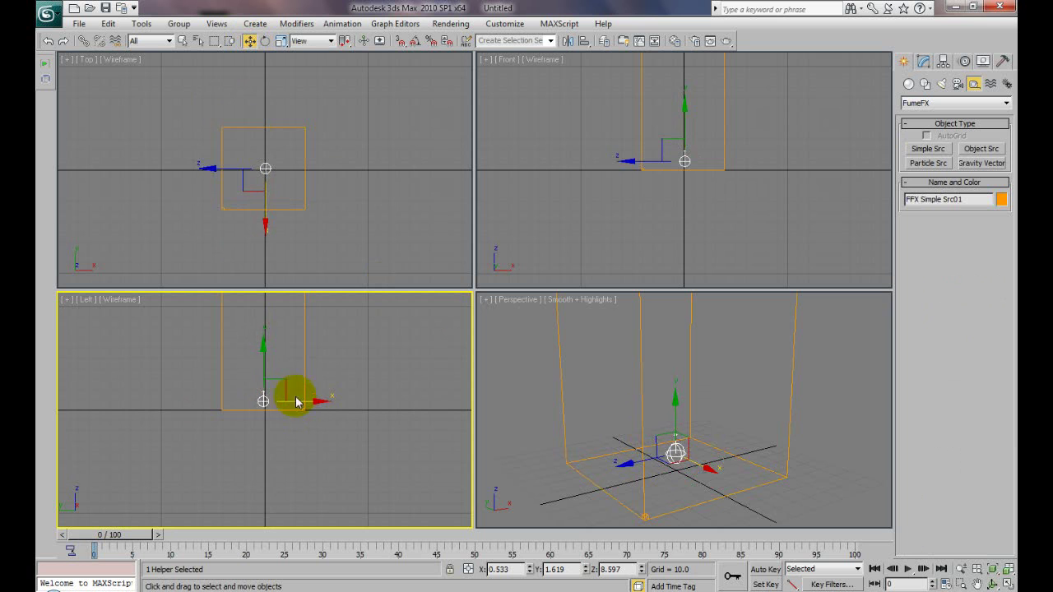
{"action": "left_click_drag", "start_coordinate": [266, 360], "coordinate": [270, 369]}
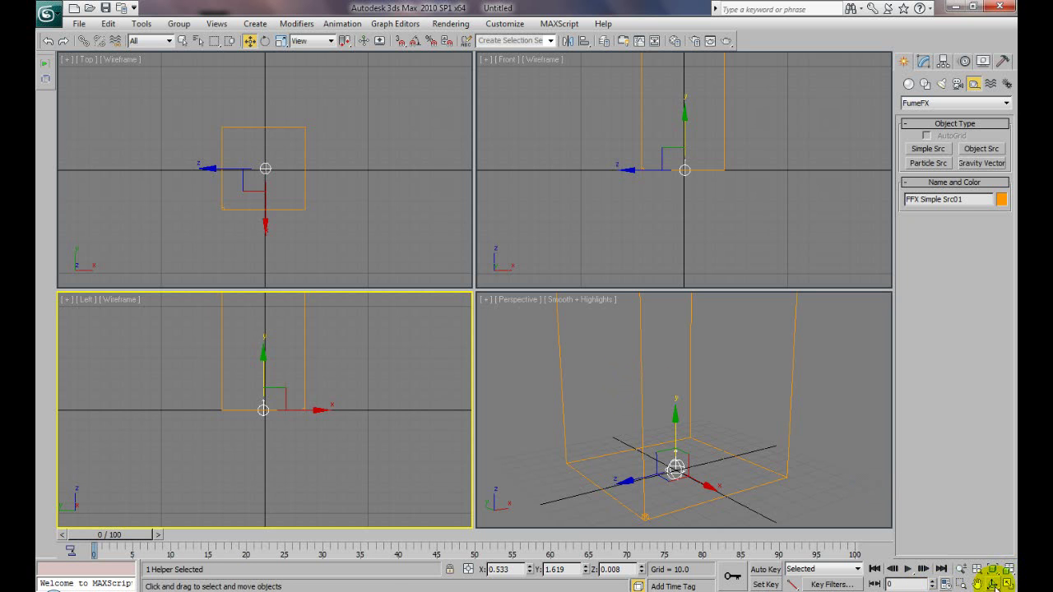
{"action": "left_click", "coordinate": [994, 584]}
{"action": "left_click", "coordinate": [679, 353]}
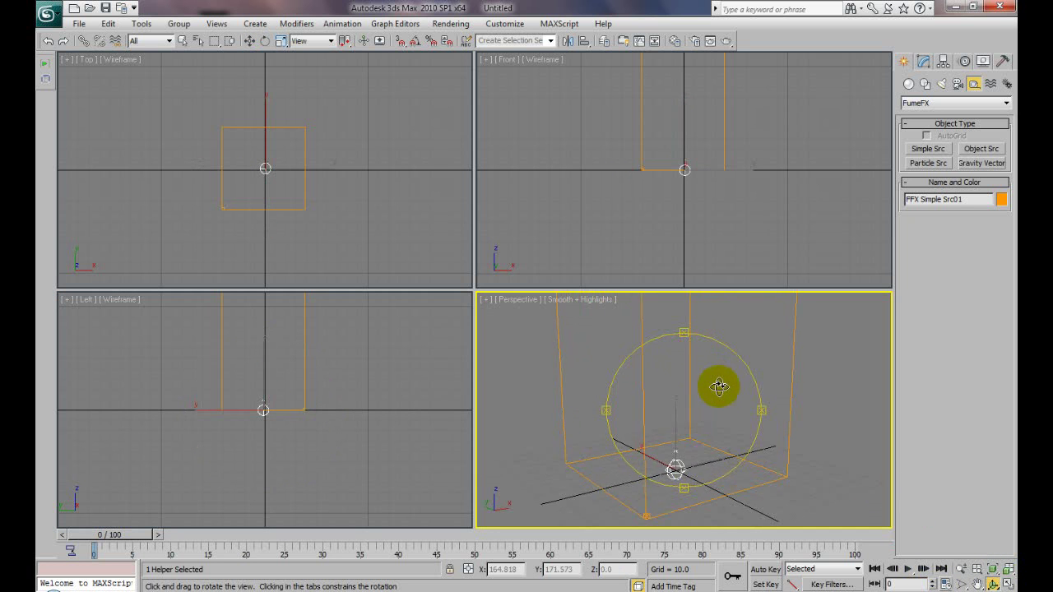
{"action": "left_click_drag", "start_coordinate": [719, 386], "coordinate": [699, 383]}
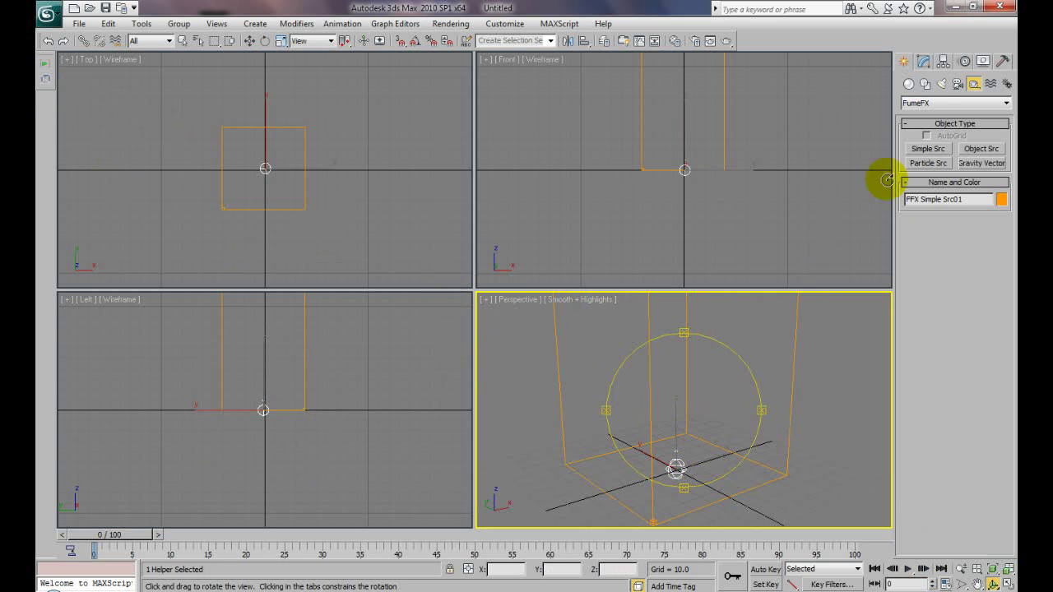
Step: Try Cylinder and Box shapes for the Simple Source, then keep it a Sphere
{"action": "left_click", "coordinate": [923, 61]}
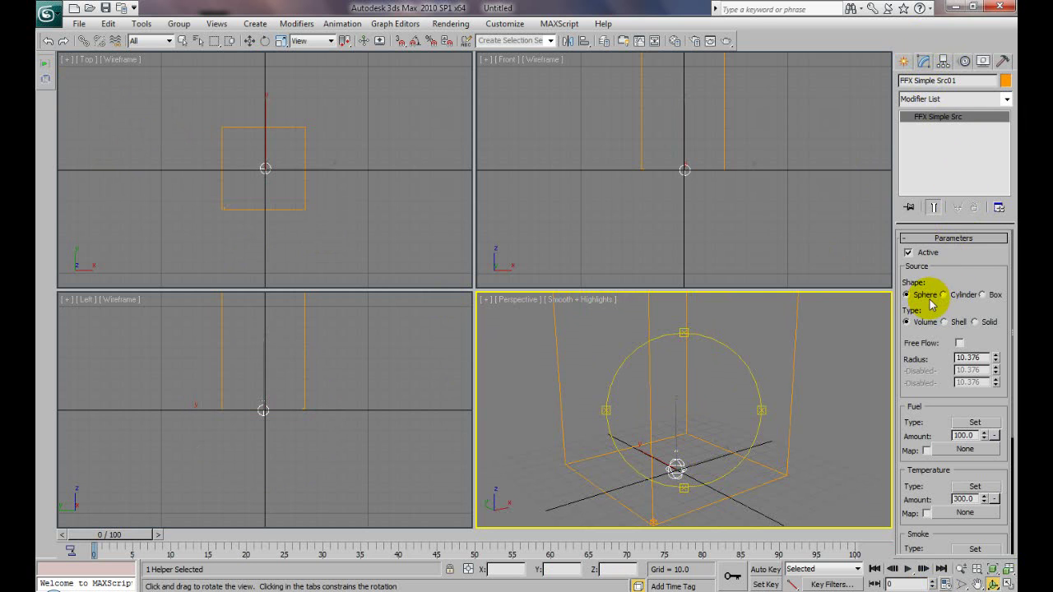
{"action": "left_click", "coordinate": [944, 297]}
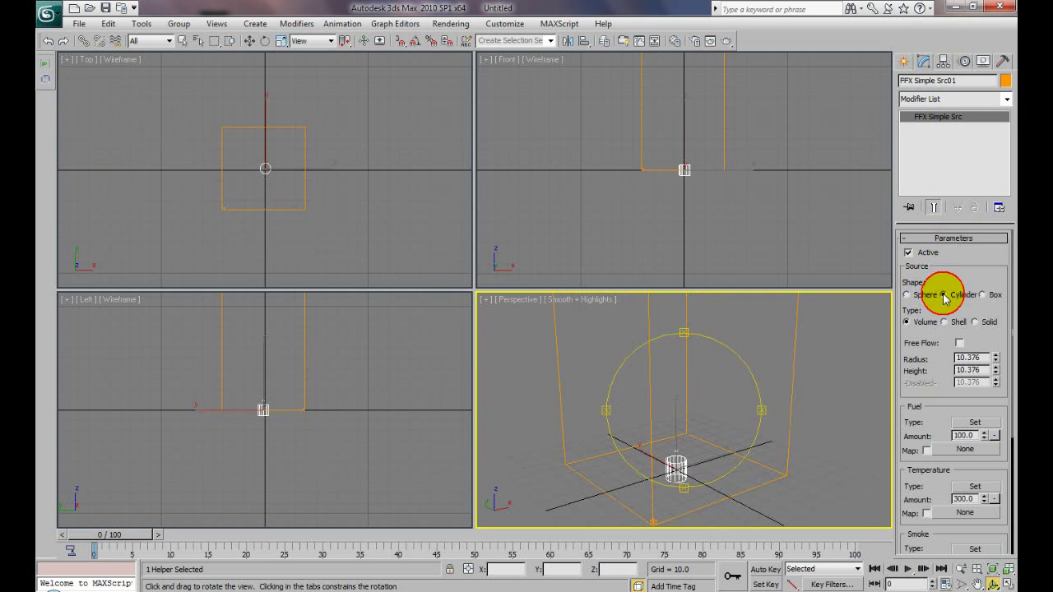
{"action": "left_click", "coordinate": [992, 296]}
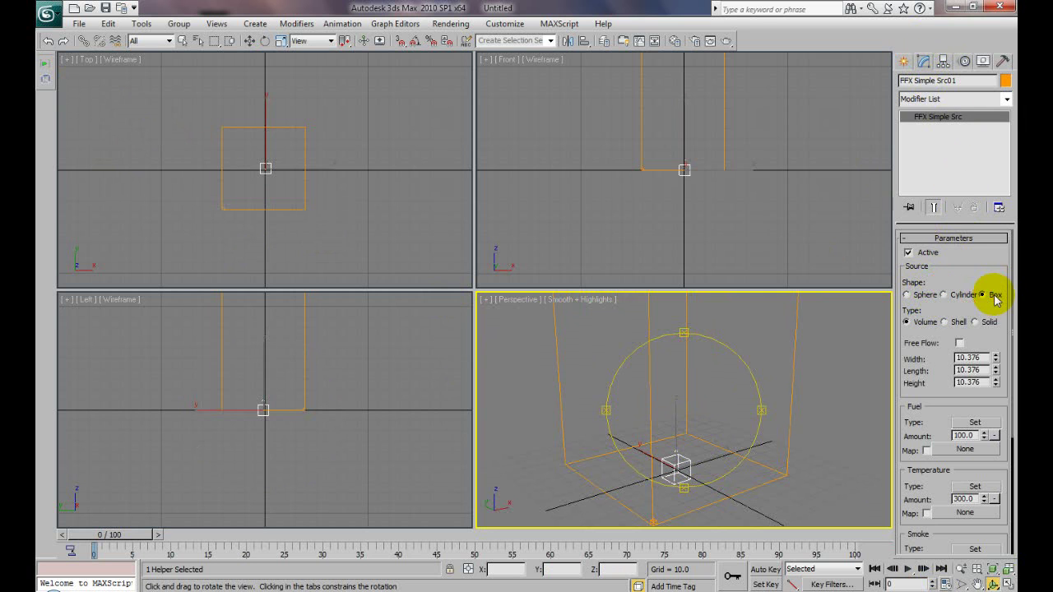
{"action": "left_click", "coordinate": [907, 294]}
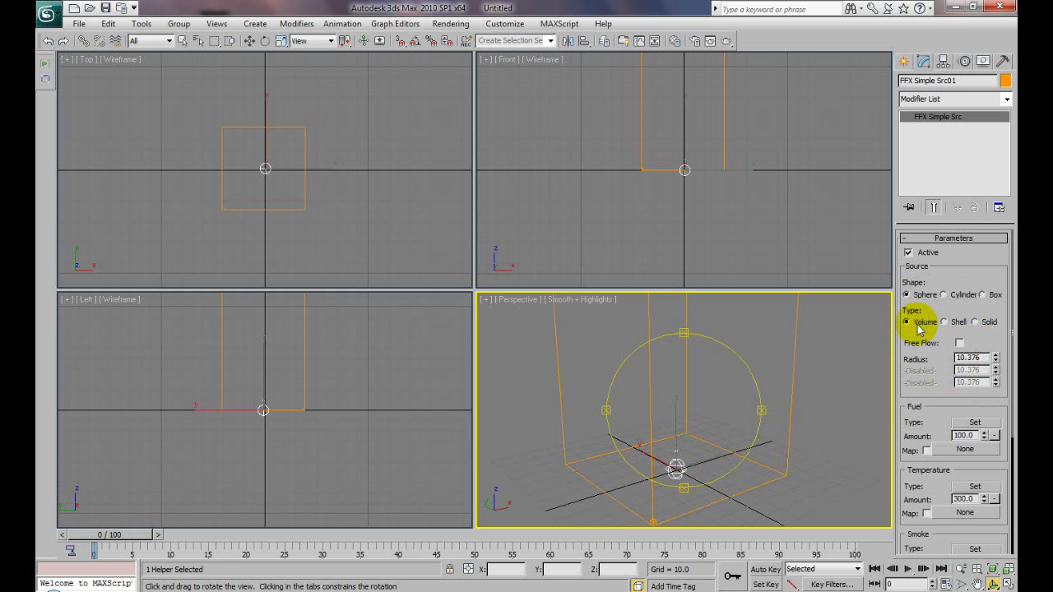
Step: Orbit and pan the perspective view to show the container's corner
{"action": "scroll", "coordinate": [924, 340], "scroll_direction": "down", "scroll_amount": 2}
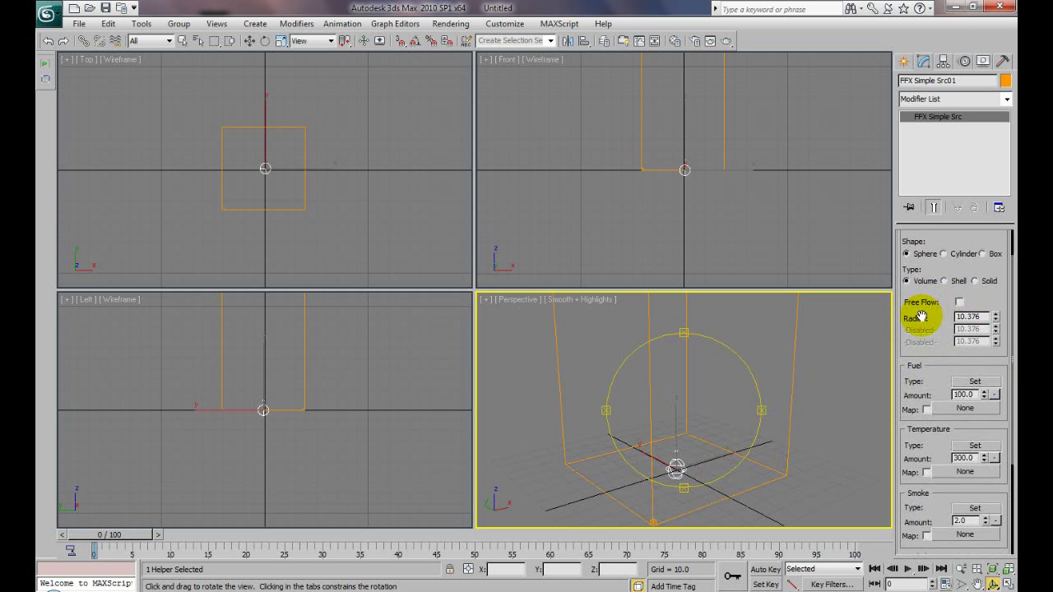
{"action": "left_click_drag", "start_coordinate": [679, 461], "coordinate": [701, 430]}
{"action": "left_click", "coordinate": [977, 584]}
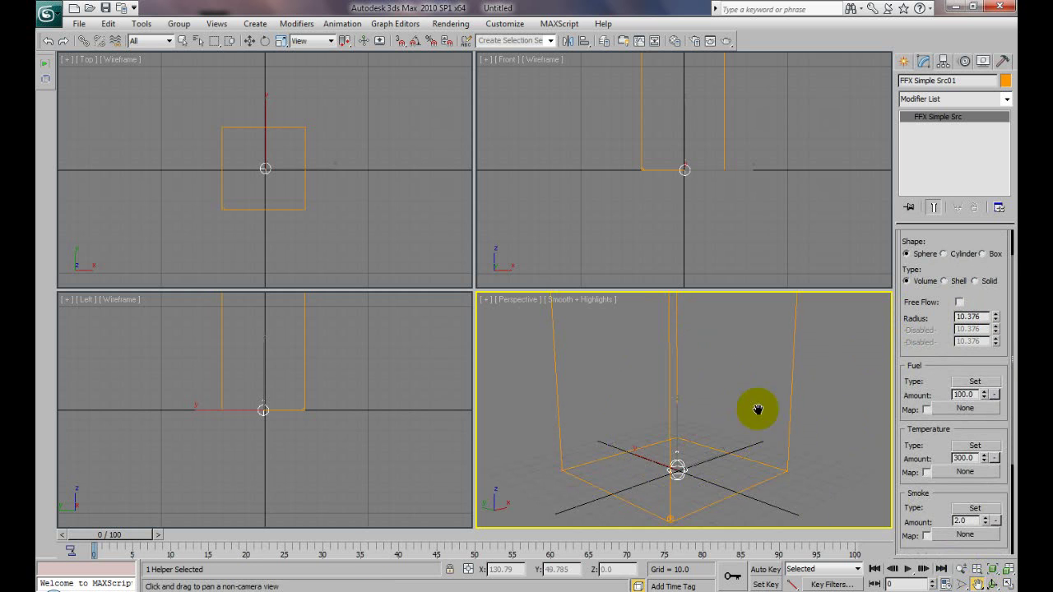
{"action": "left_click_drag", "start_coordinate": [757, 409], "coordinate": [757, 428]}
{"action": "left_click_drag", "start_coordinate": [682, 416], "coordinate": [688, 392]}
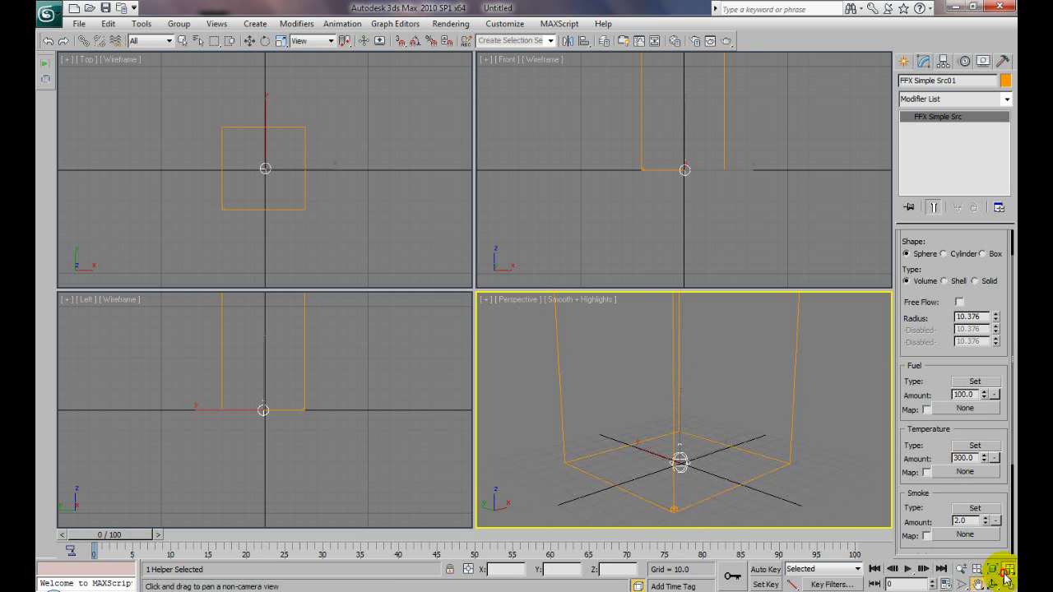
Step: Zoom extents all, turn on Perspective safe frames, and zoom until the container fills the frame
{"action": "left_click", "coordinate": [1007, 570]}
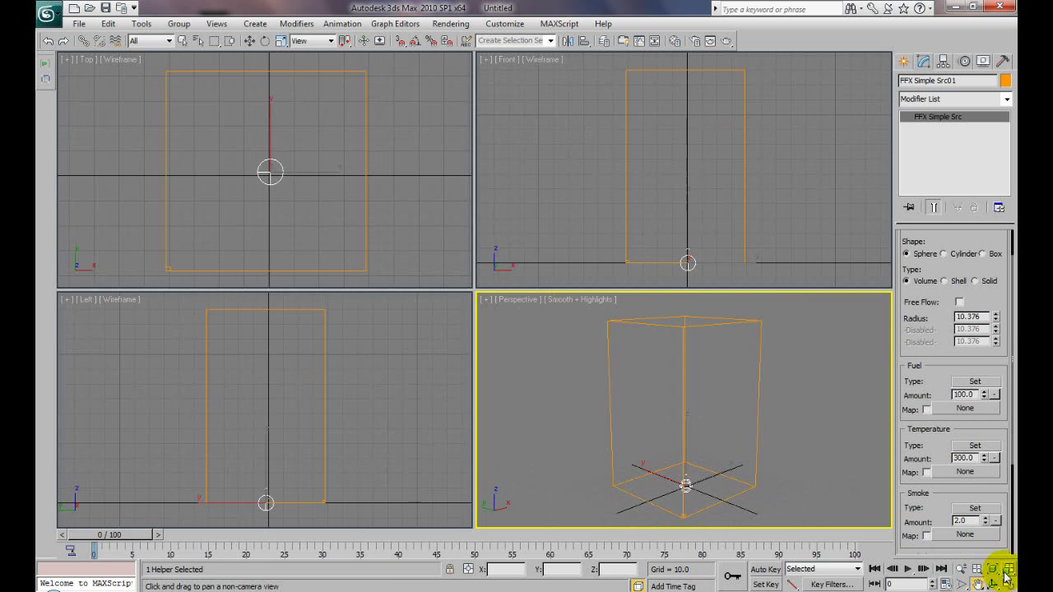
{"action": "left_click", "coordinate": [510, 303]}
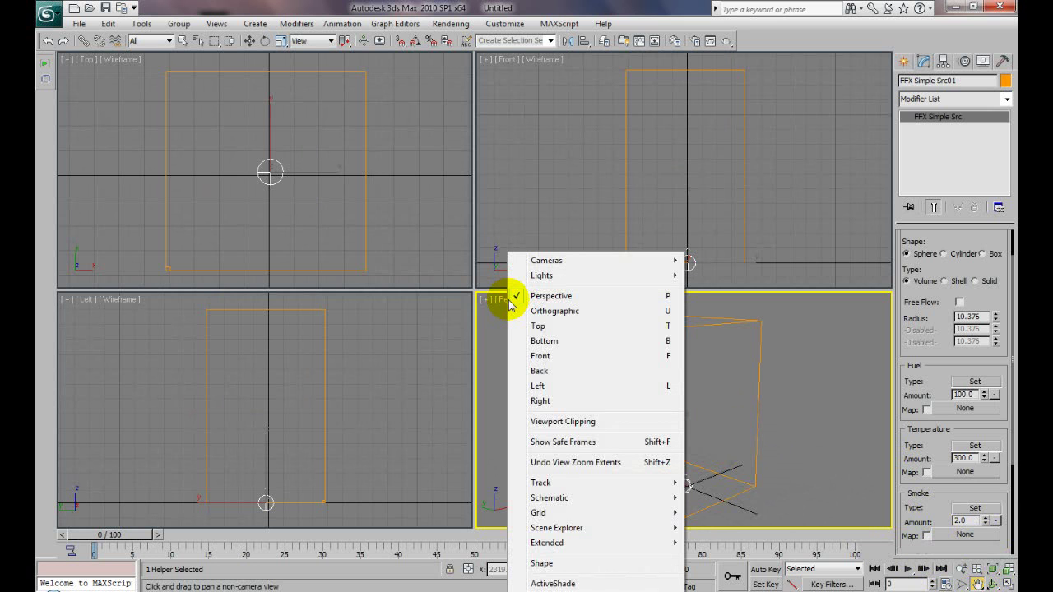
{"action": "left_click", "coordinate": [530, 441]}
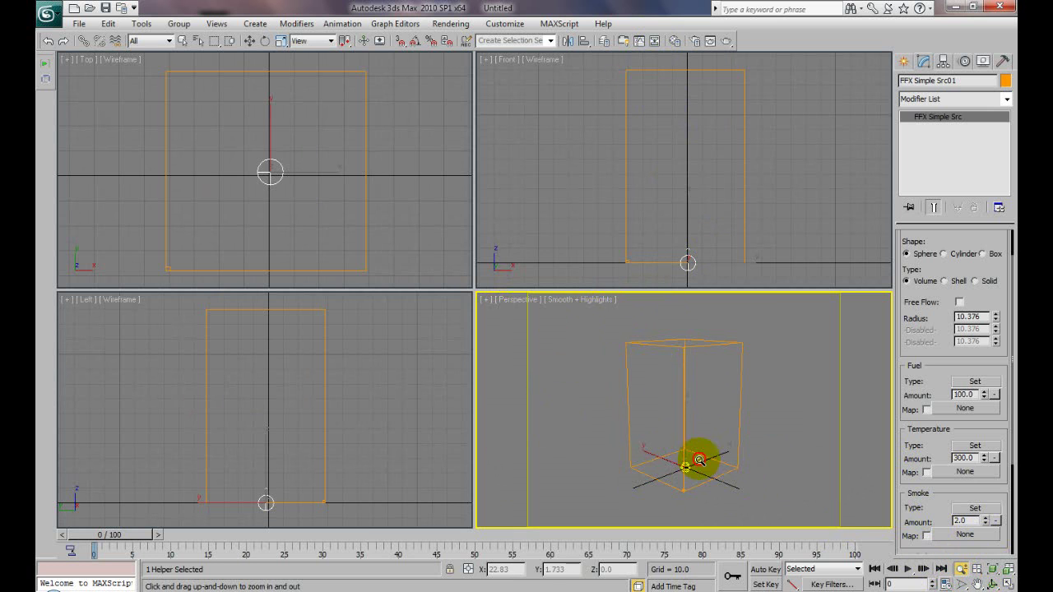
{"action": "left_click_drag", "start_coordinate": [698, 459], "coordinate": [698, 435]}
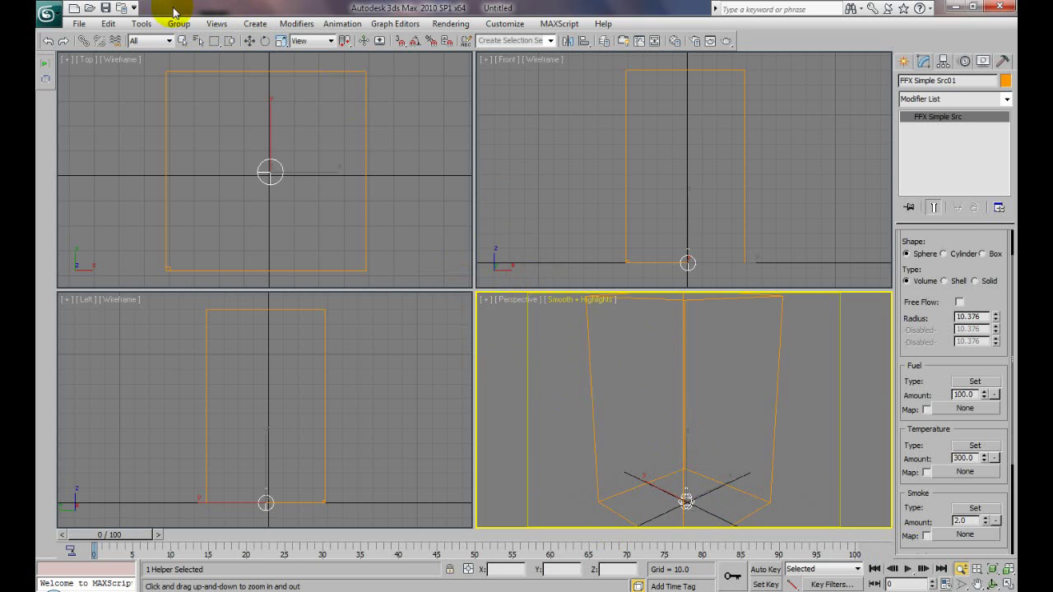
Step: Create Camera01 from the perspective view and drag its target toward the container
{"action": "left_click", "coordinate": [217, 25]}
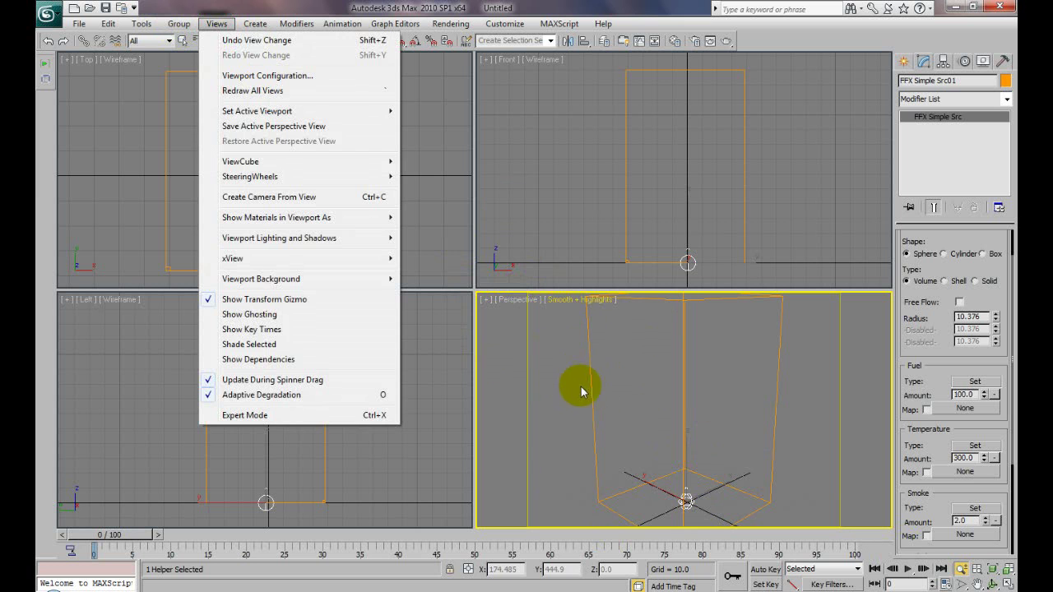
{"action": "left_click", "coordinate": [253, 199]}
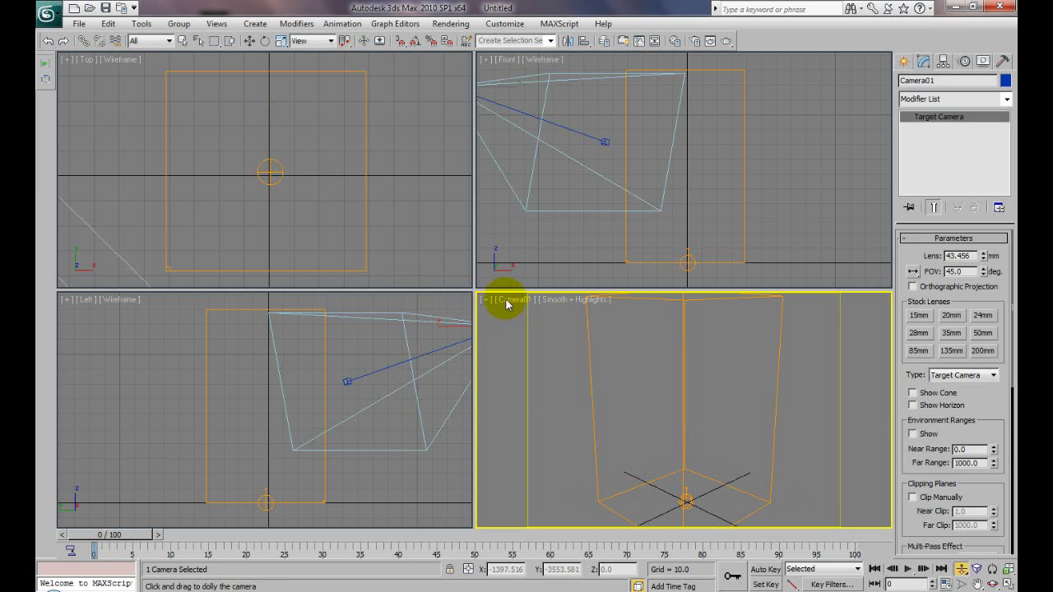
{"action": "left_click", "coordinate": [250, 41]}
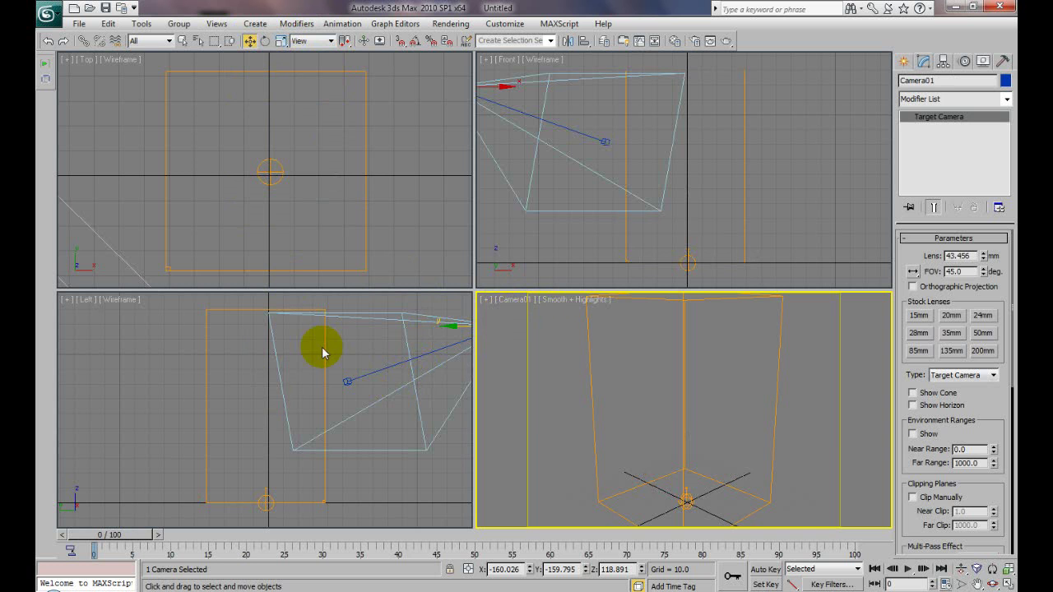
{"action": "left_click", "coordinate": [349, 383]}
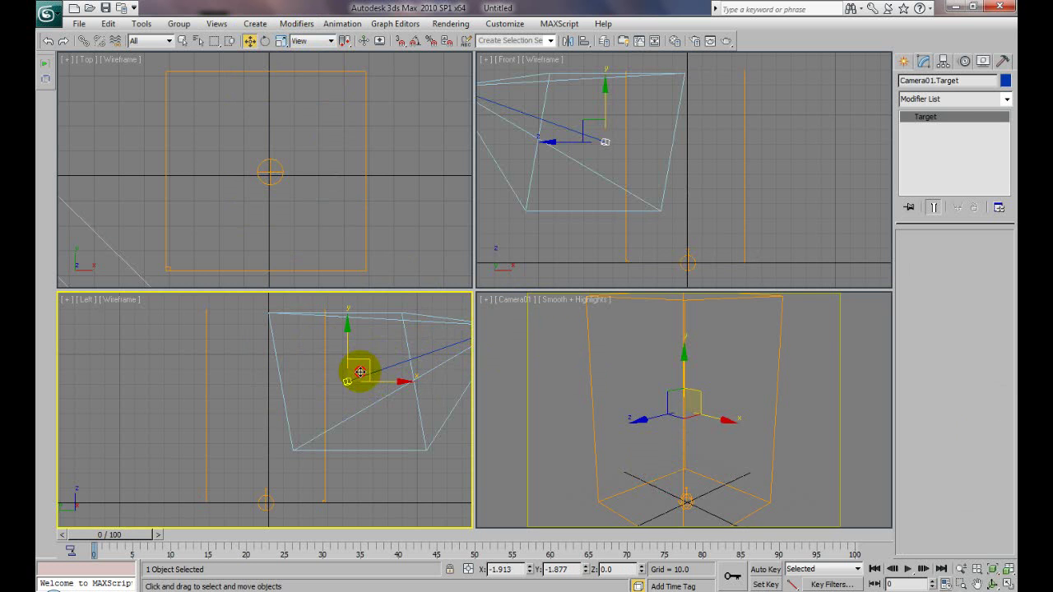
{"action": "left_click_drag", "start_coordinate": [360, 373], "coordinate": [268, 455]}
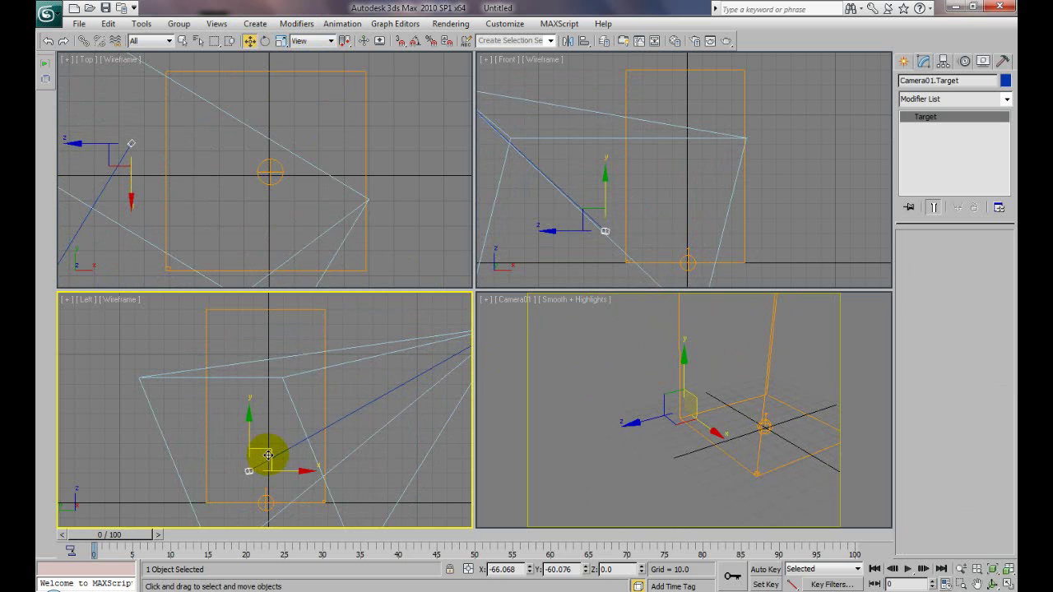
Step: Centre the camera target in the container via the Top and Left views, raising it to Z 47.303
{"action": "right_click", "coordinate": [110, 167]}
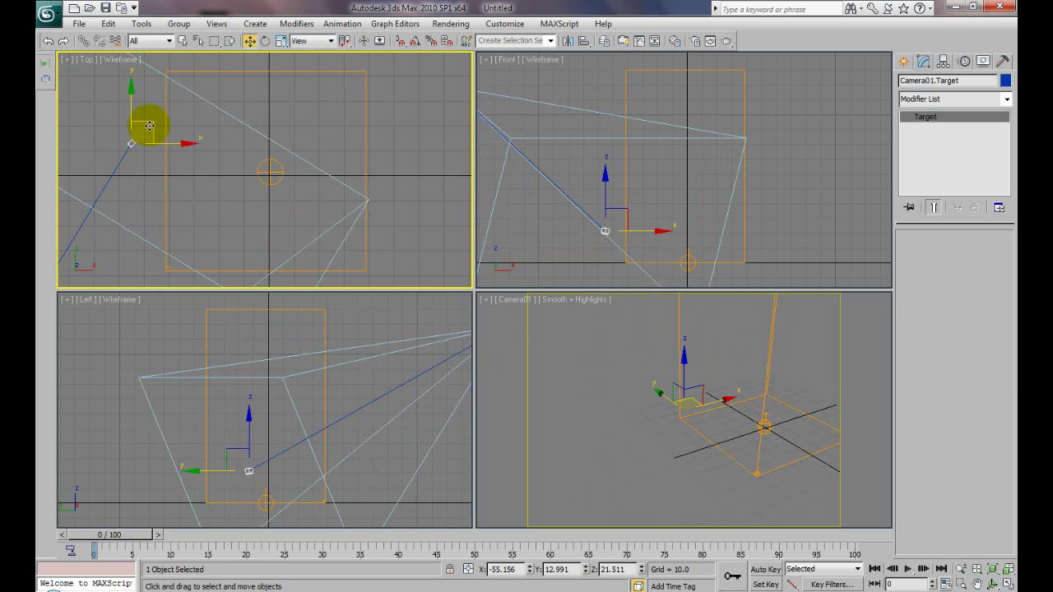
{"action": "left_click_drag", "start_coordinate": [149, 126], "coordinate": [284, 154]}
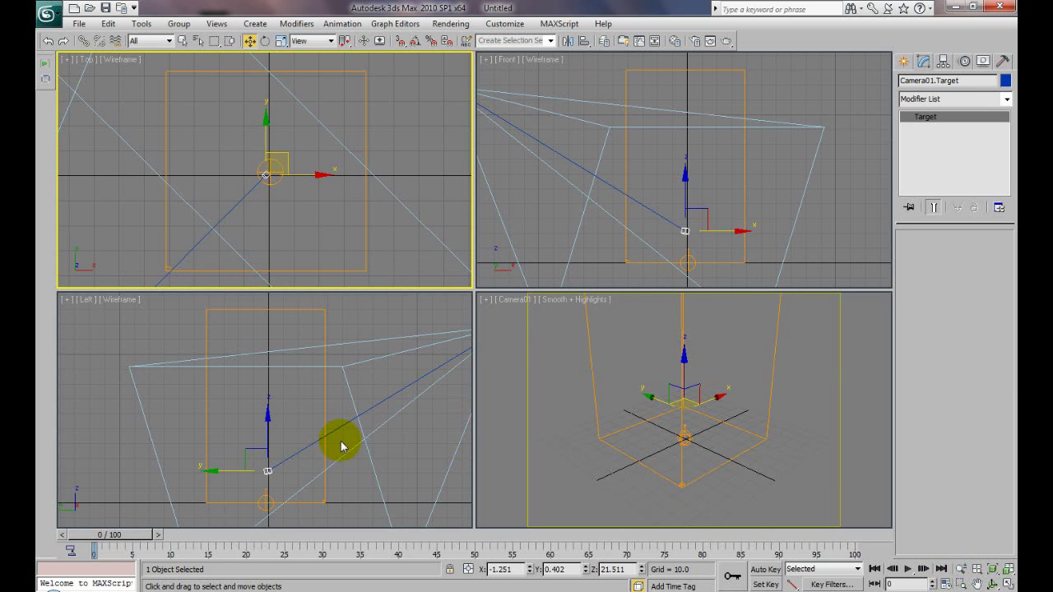
{"action": "right_click", "coordinate": [280, 423]}
{"action": "left_click_drag", "start_coordinate": [267, 420], "coordinate": [261, 381]}
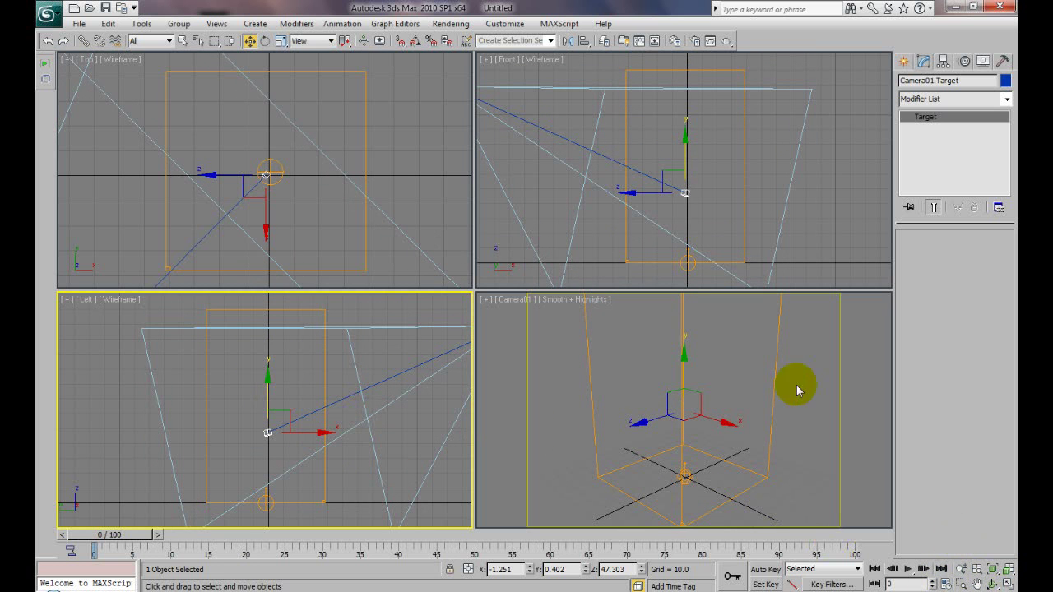
{"action": "right_click", "coordinate": [718, 379]}
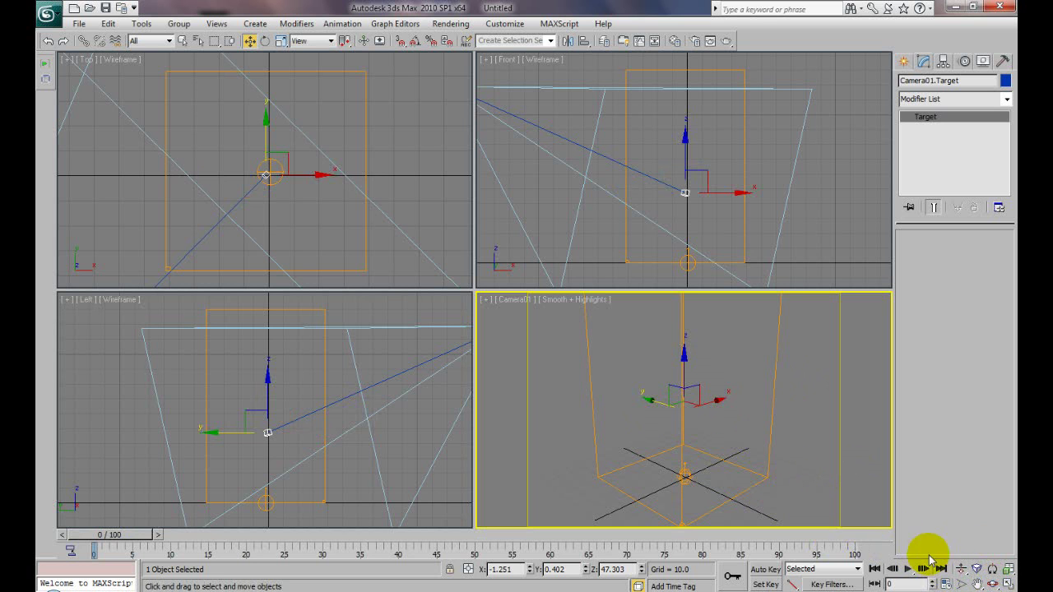
Step: Deselect the target, then truck and orbit Camera01 to recentre the container
{"action": "left_click", "coordinate": [735, 423]}
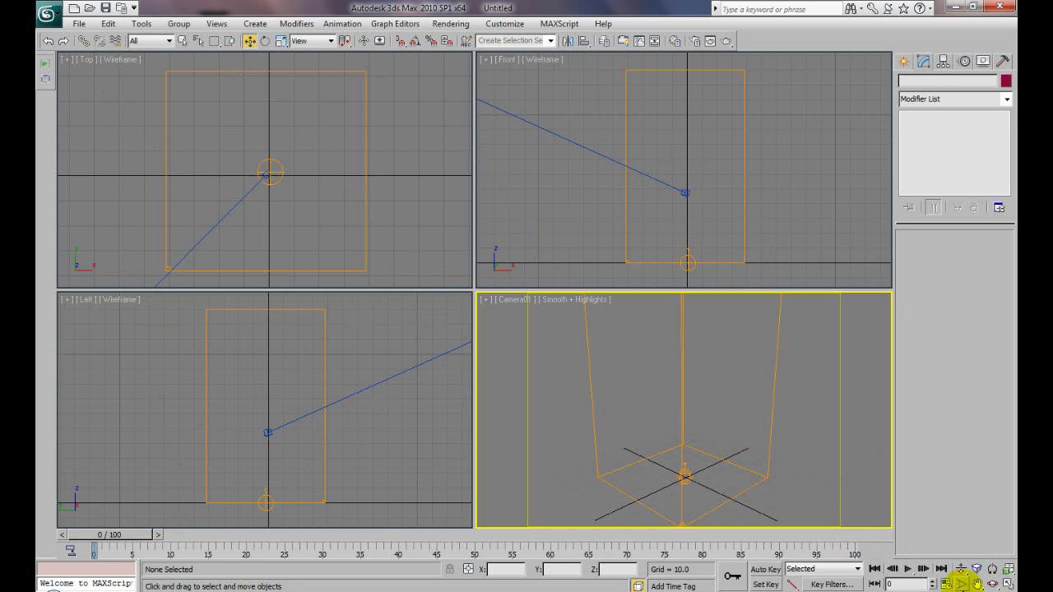
{"action": "left_click", "coordinate": [977, 584]}
{"action": "left_click_drag", "start_coordinate": [729, 406], "coordinate": [691, 399]}
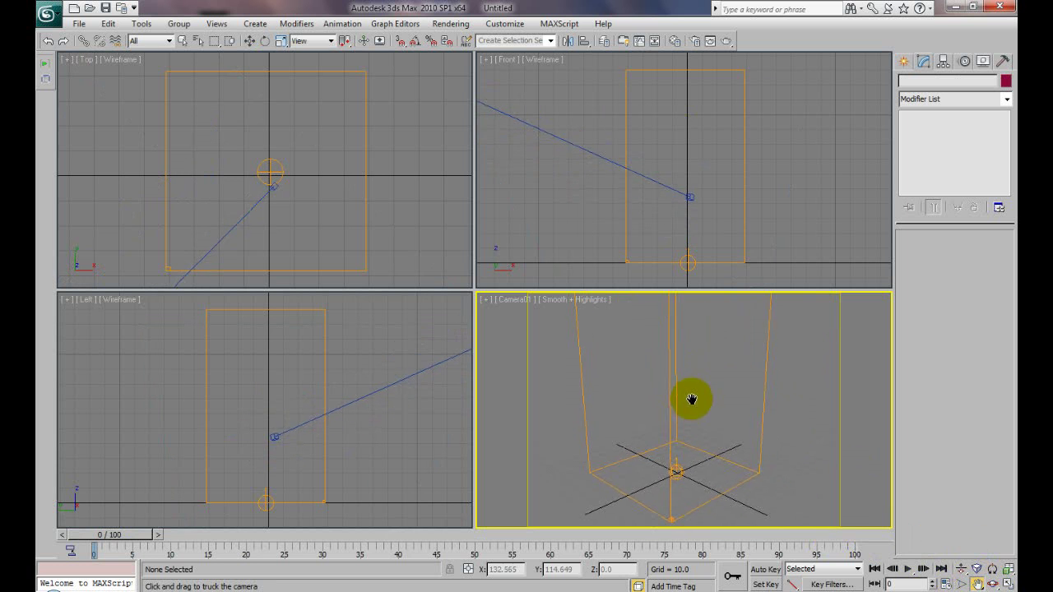
{"action": "left_click_drag", "start_coordinate": [747, 470], "coordinate": [705, 432]}
{"action": "left_click", "coordinate": [977, 584]}
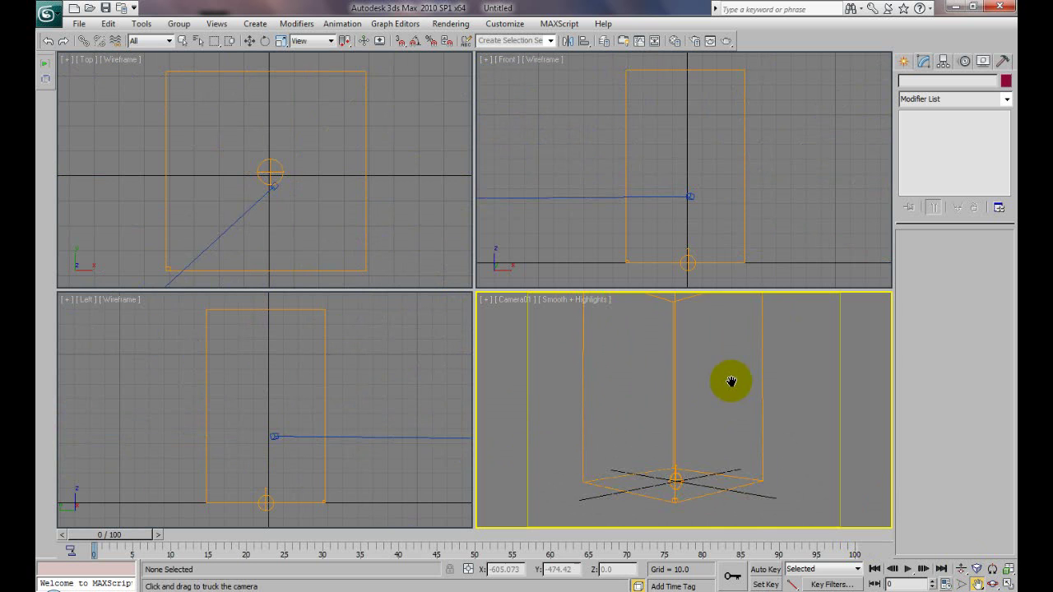
{"action": "left_click_drag", "start_coordinate": [733, 378], "coordinate": [750, 413]}
Step: Dolly Camera01 back so the whole container shows, then truck and orbit to refine the angle
{"action": "left_click", "coordinate": [961, 569]}
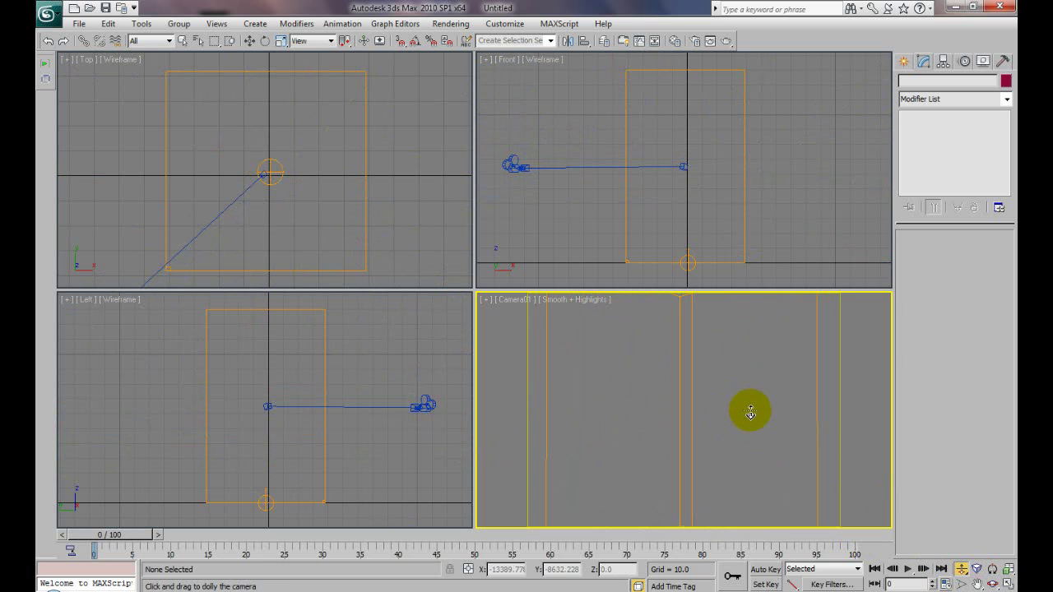
{"action": "left_click_drag", "start_coordinate": [755, 451], "coordinate": [708, 426]}
{"action": "left_click", "coordinate": [977, 584]}
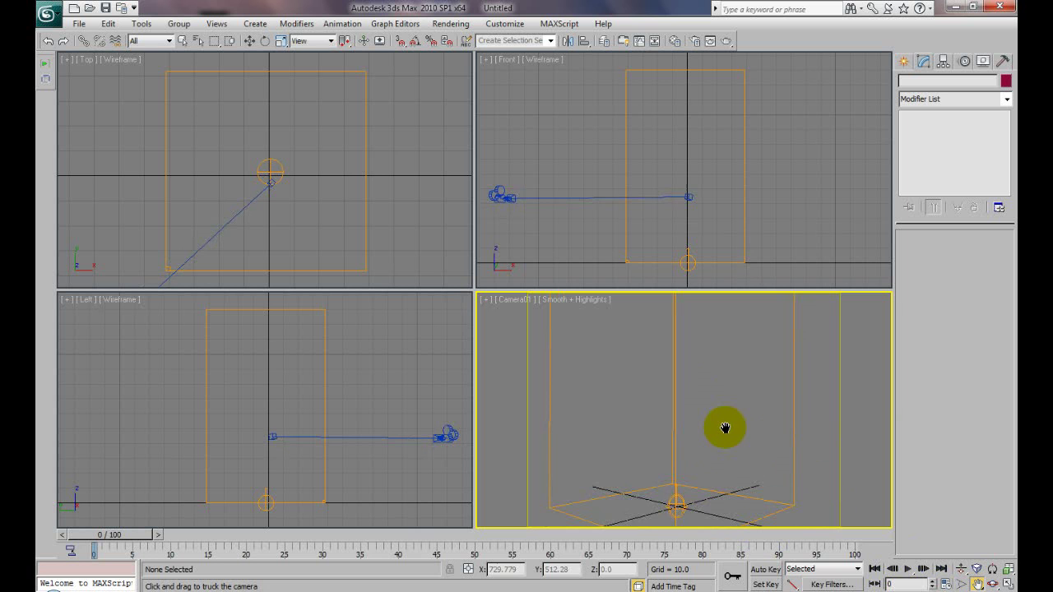
{"action": "left_click_drag", "start_coordinate": [727, 426], "coordinate": [715, 447]}
{"action": "left_click", "coordinate": [993, 584]}
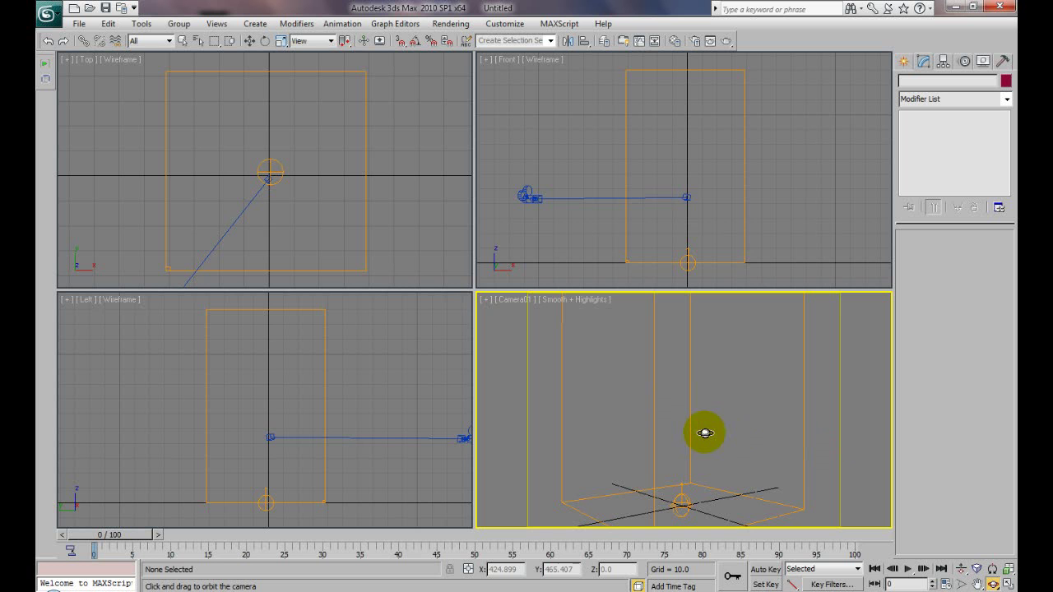
{"action": "left_click_drag", "start_coordinate": [723, 435], "coordinate": [700, 430]}
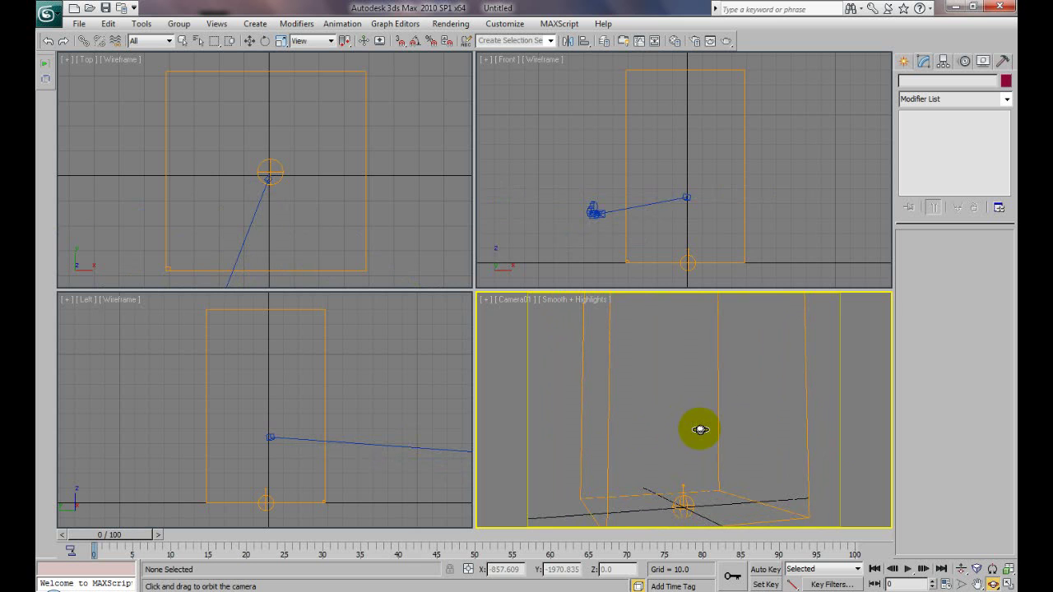
Step: Maximize the Camera01 viewport and select the FumeFX01 container
{"action": "left_click", "coordinate": [1009, 584]}
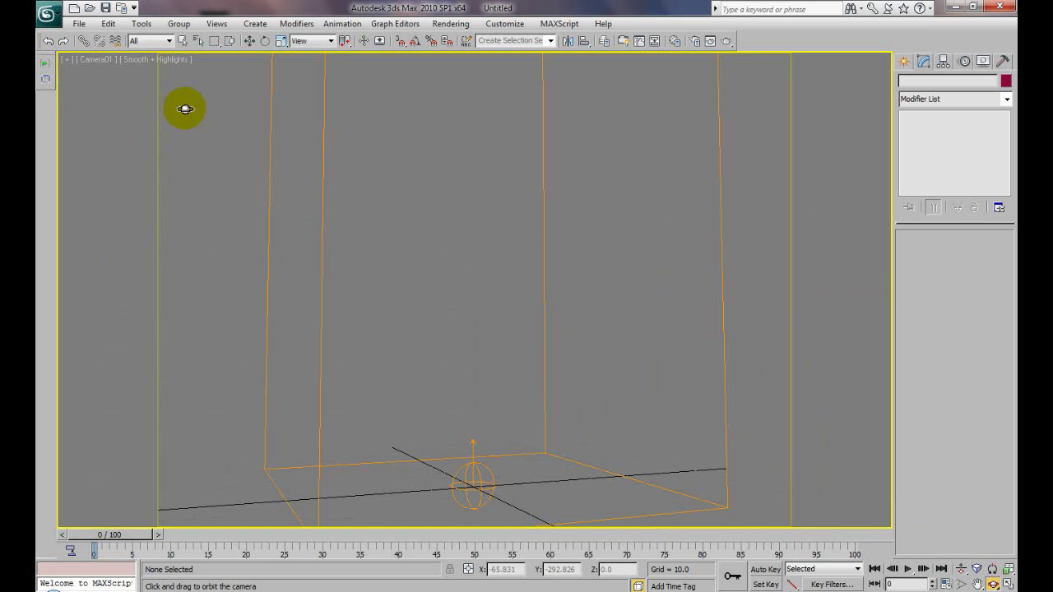
{"action": "left_click", "coordinate": [183, 40]}
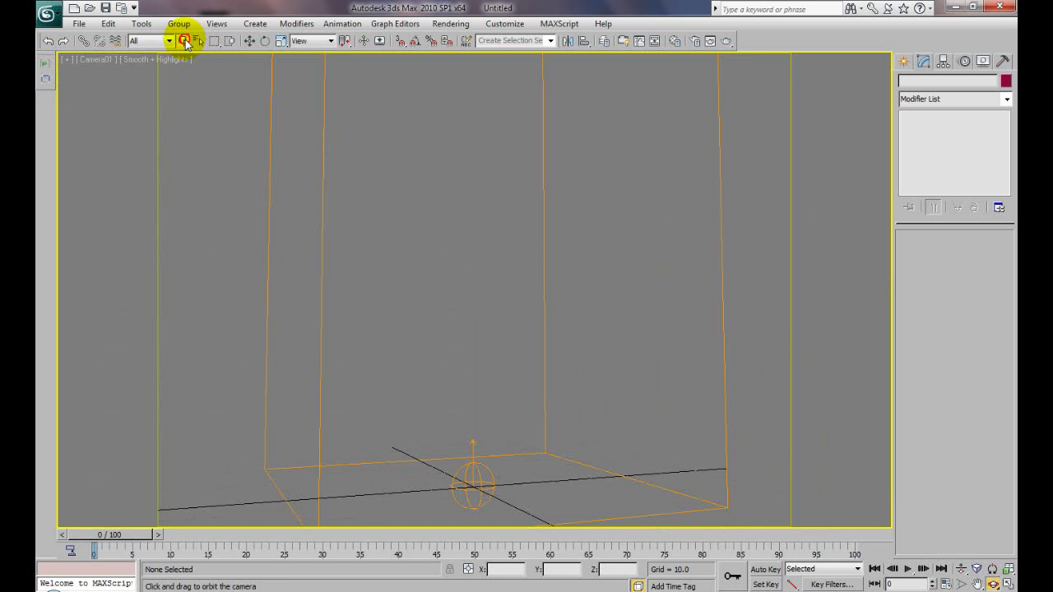
{"action": "left_click", "coordinate": [324, 172]}
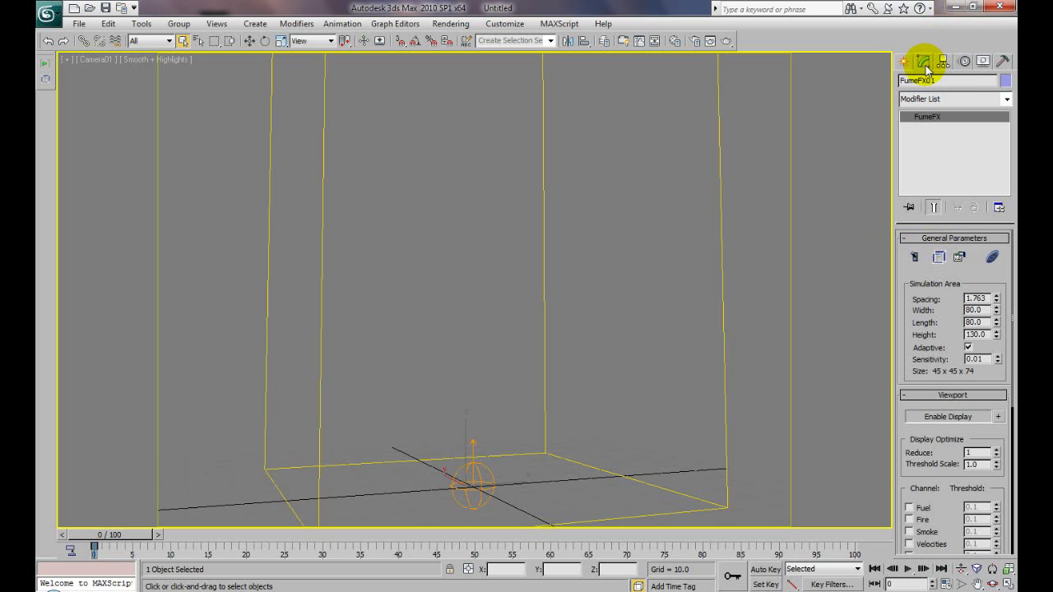
Step: In the FumeFX window's General settings, browse for the Output Path folder
{"action": "left_click", "coordinate": [939, 259]}
{"action": "left_click_drag", "start_coordinate": [520, 17], "coordinate": [184, 20]}
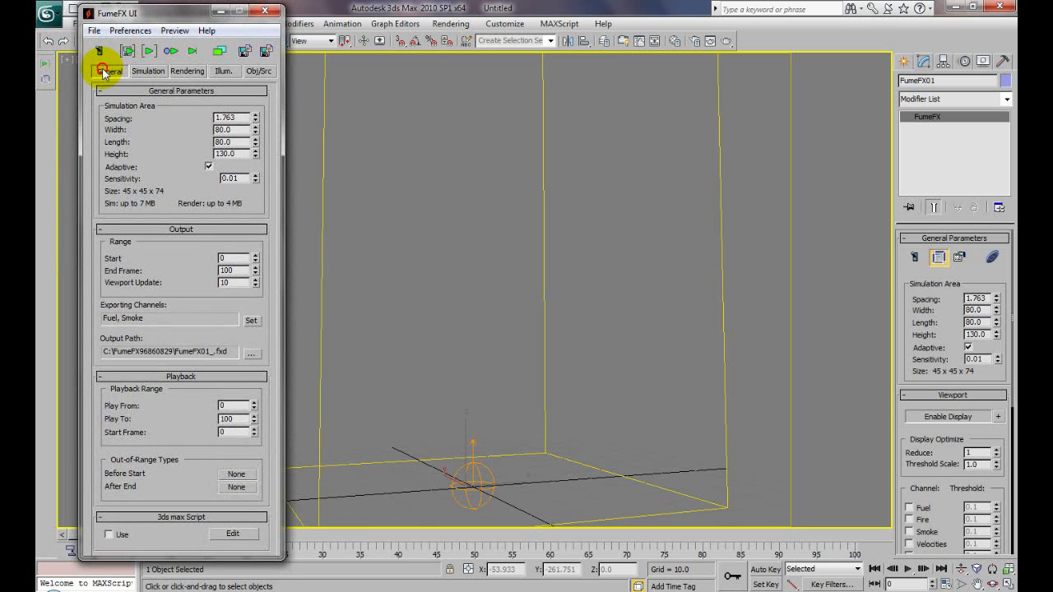
{"action": "left_click", "coordinate": [103, 72]}
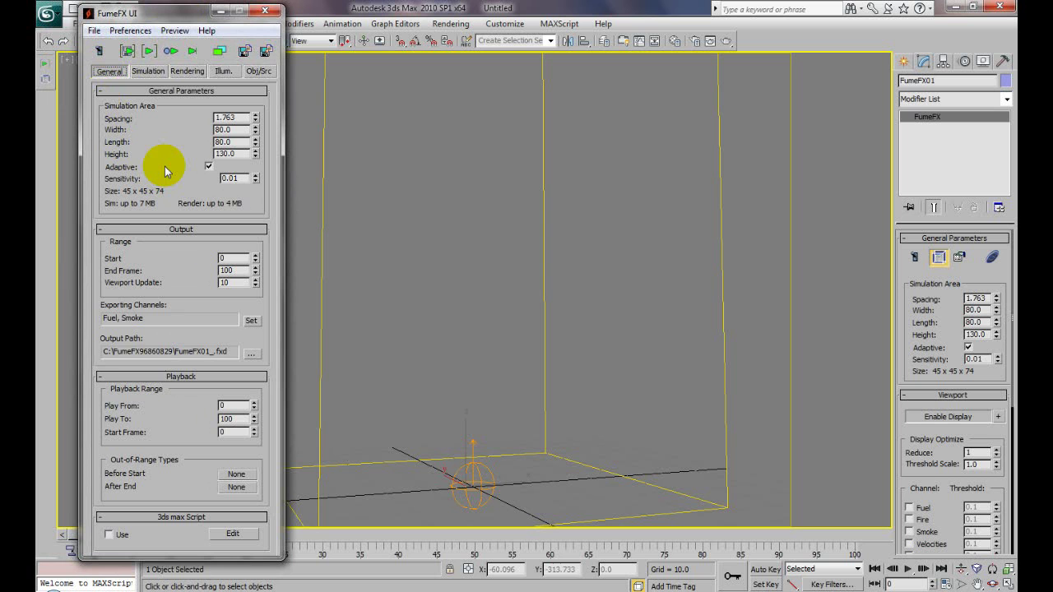
{"action": "left_click", "coordinate": [245, 351]}
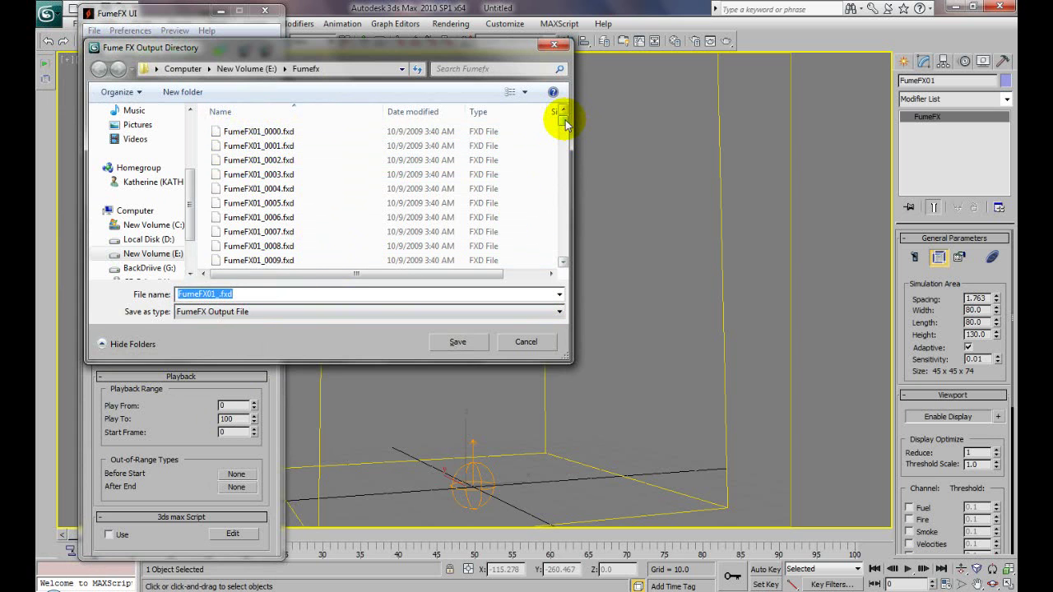
Step: Save the output path as E:\Fumefx\FumeFX01_.fxd
{"action": "mouse_move", "coordinate": [561, 122]}
{"action": "left_mouse_down"}
{"action": "mouse_move", "coordinate": [564, 258]}
{"action": "mouse_move", "coordinate": [564, 117]}
{"action": "left_mouse_up"}
{"action": "left_click_drag", "start_coordinate": [339, 275], "coordinate": [263, 277]}
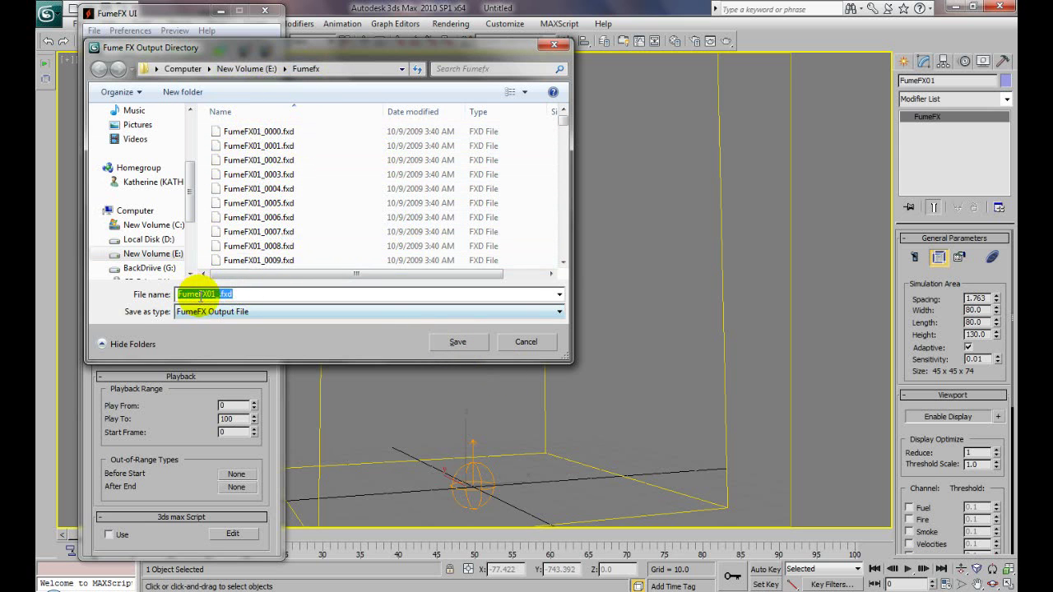
{"action": "left_click", "coordinate": [458, 342]}
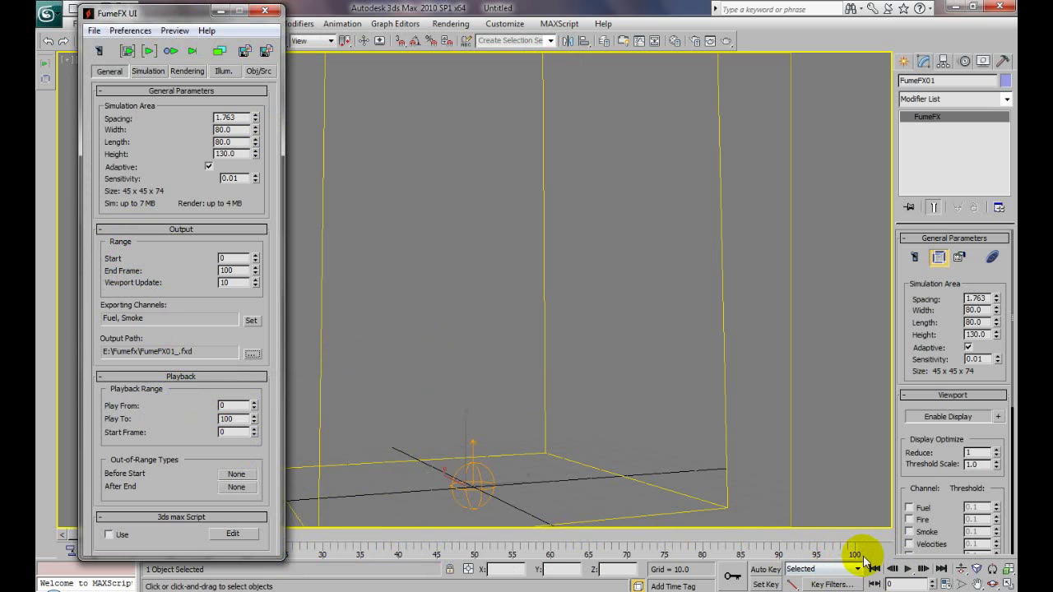
Step: Lower the FumeFX Viewport Update interval to 1
{"action": "left_click", "coordinate": [255, 286]}
{"action": "left_click", "coordinate": [255, 286]}
{"action": "left_click", "coordinate": [255, 286]}
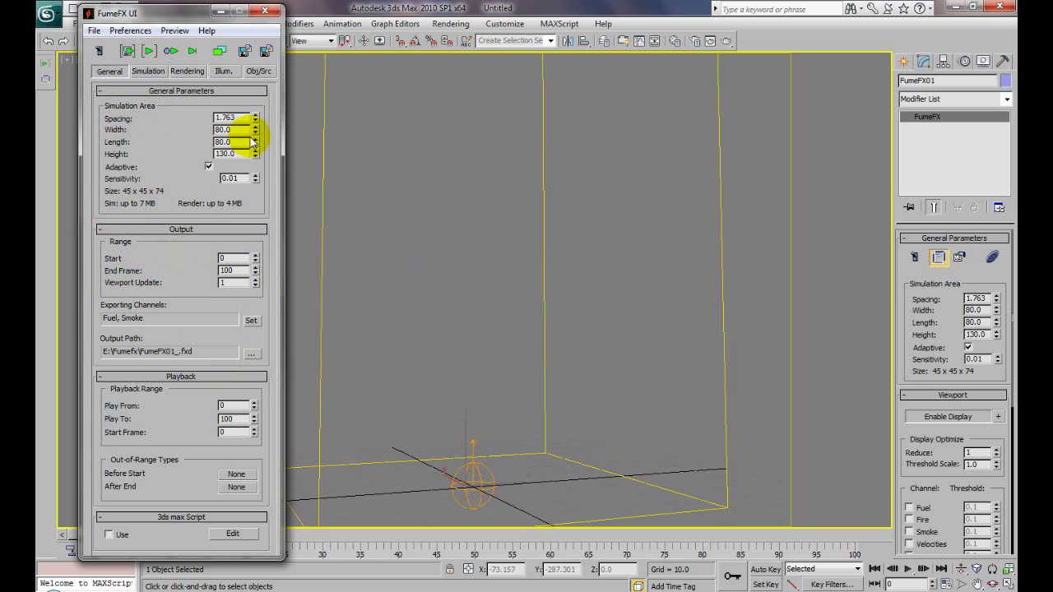
Step: Pick the sphere FFX Simple Src01 as a source in the Obj/Src list
{"action": "left_click", "coordinate": [259, 71]}
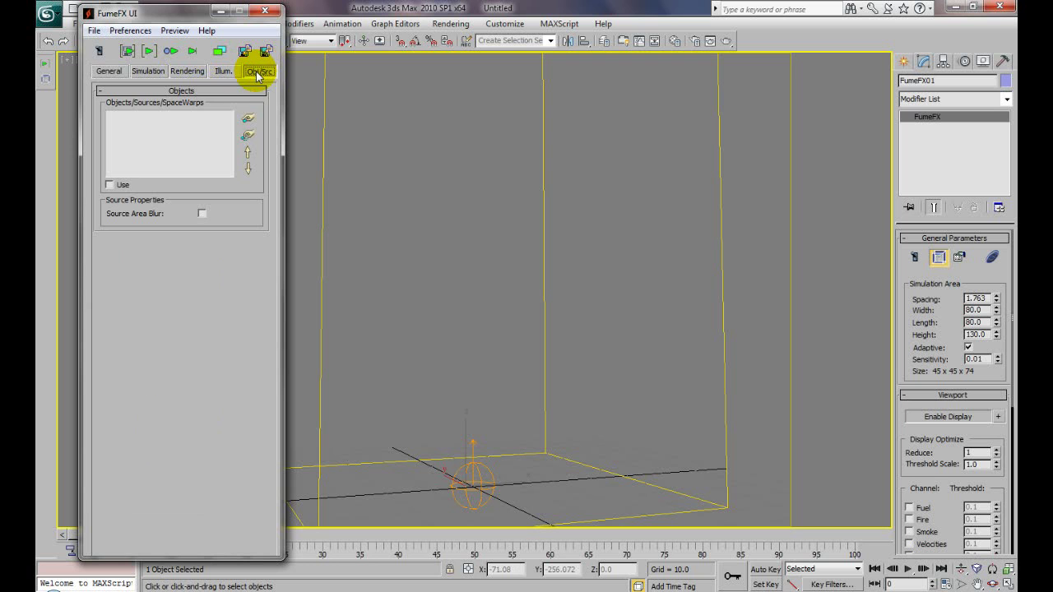
{"action": "left_click", "coordinate": [245, 120]}
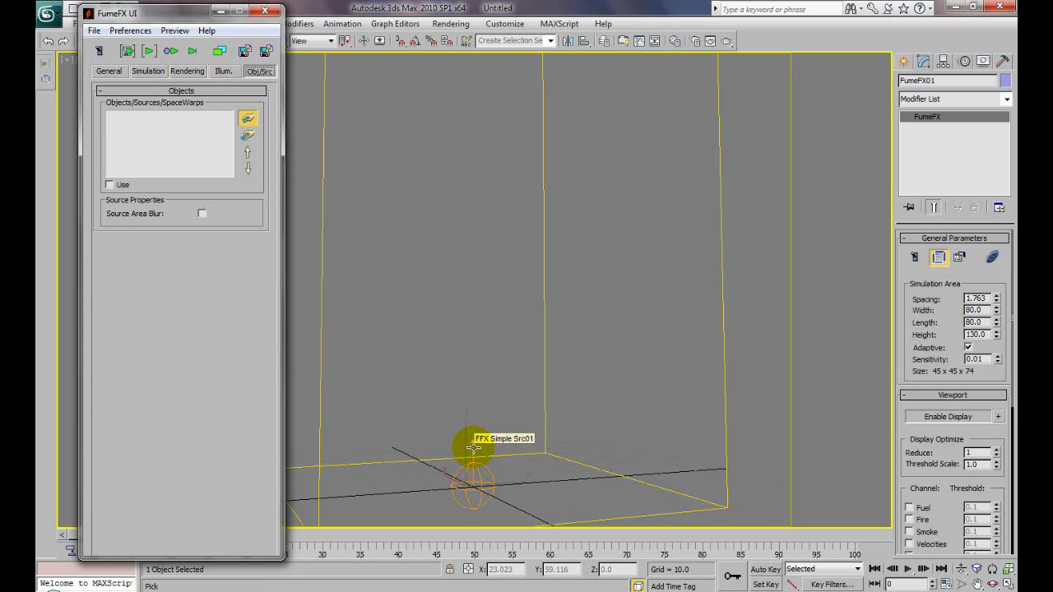
{"action": "left_click", "coordinate": [473, 448]}
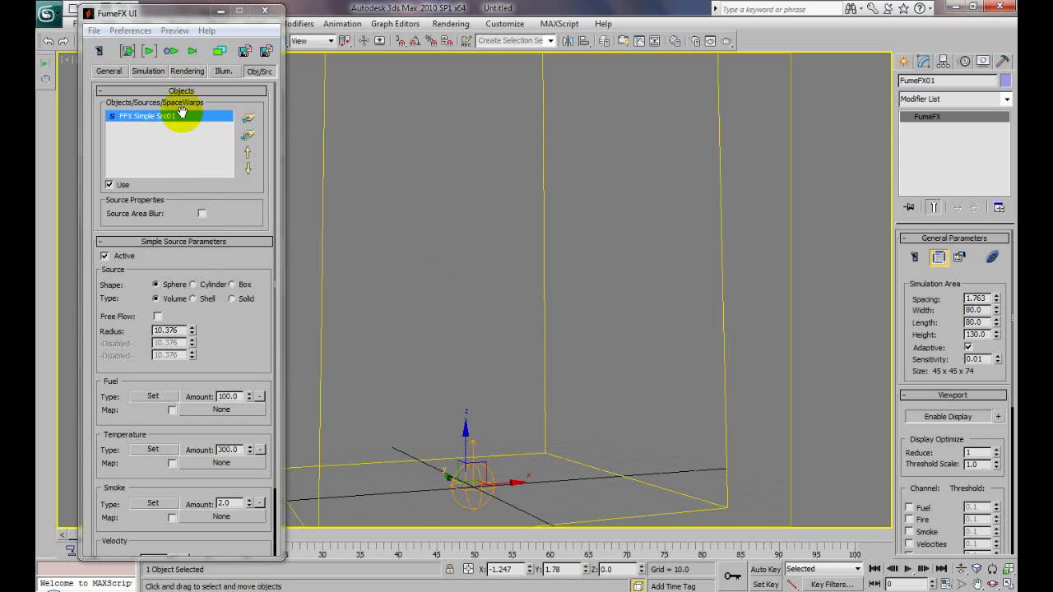
{"action": "scroll", "coordinate": [266, 318], "scroll_direction": "down", "scroll_amount": 3}
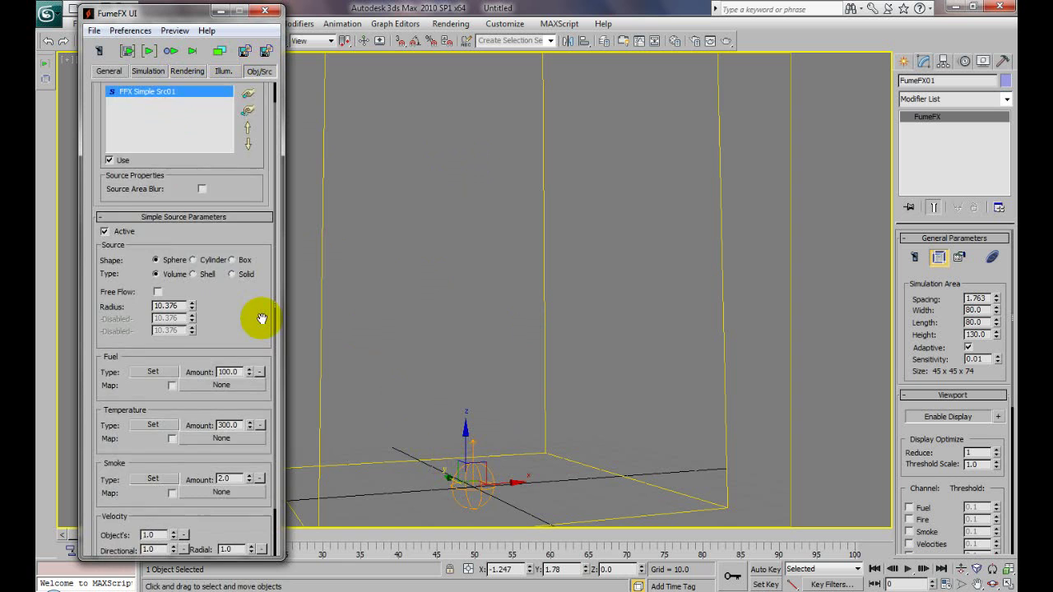
{"action": "left_click_drag", "start_coordinate": [272, 317], "coordinate": [271, 381]}
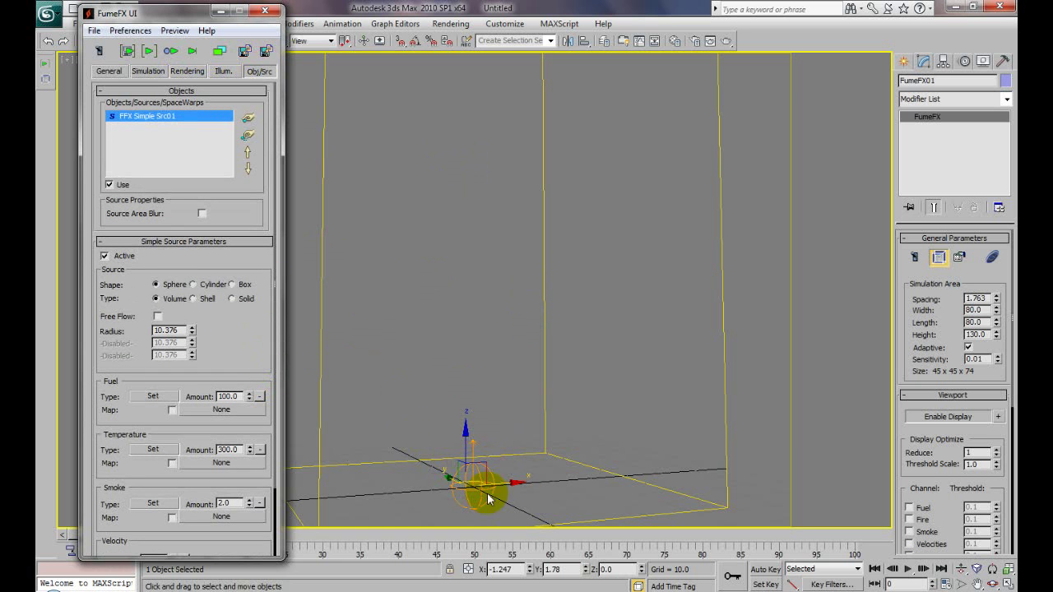